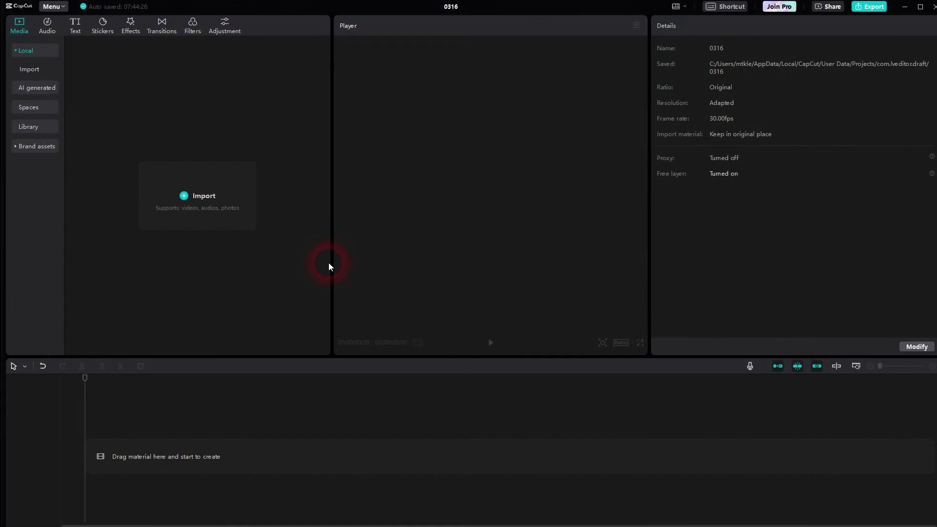
# Add a Default text clip and replace its wording with a long row of hyphens.
pyautogui.click(76, 27)
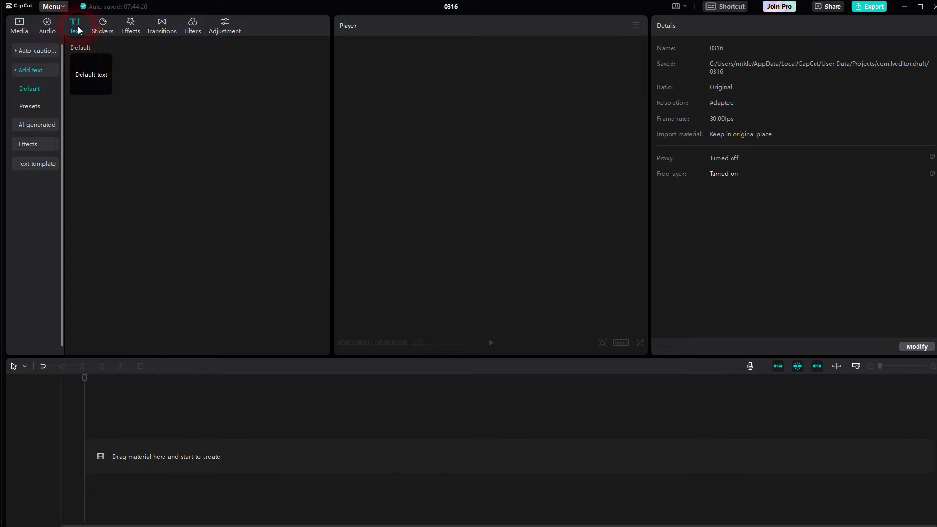
pyautogui.click(103, 85)
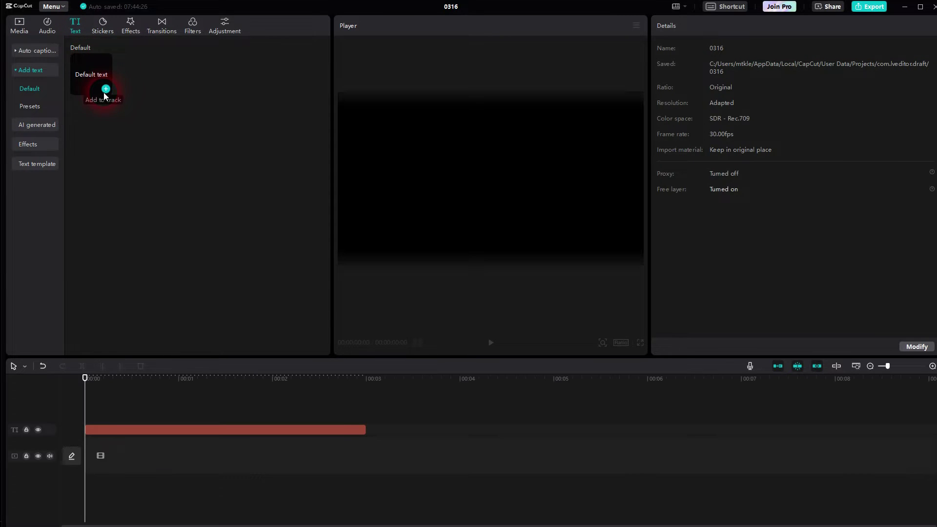
pyautogui.click(341, 429)
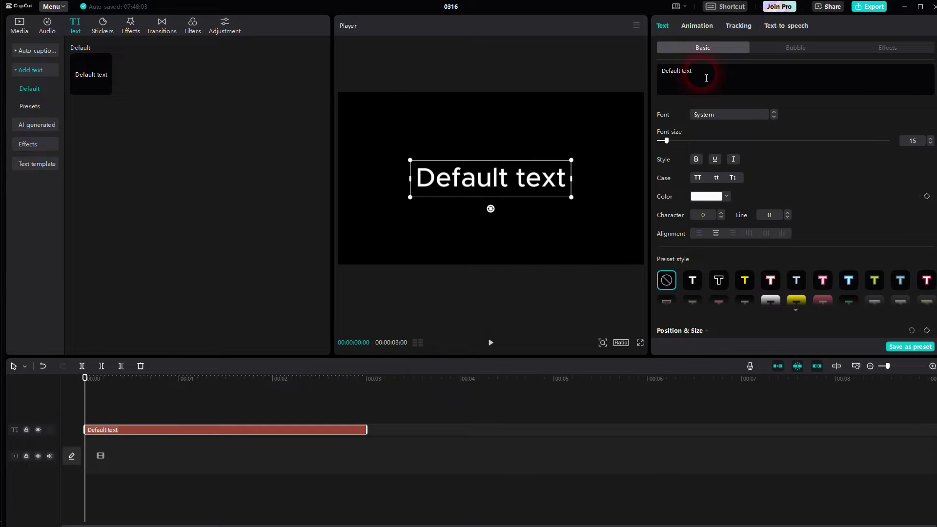
pyautogui.moveTo(704, 77); pyautogui.dragTo(661, 76)
pyautogui.write('-----')
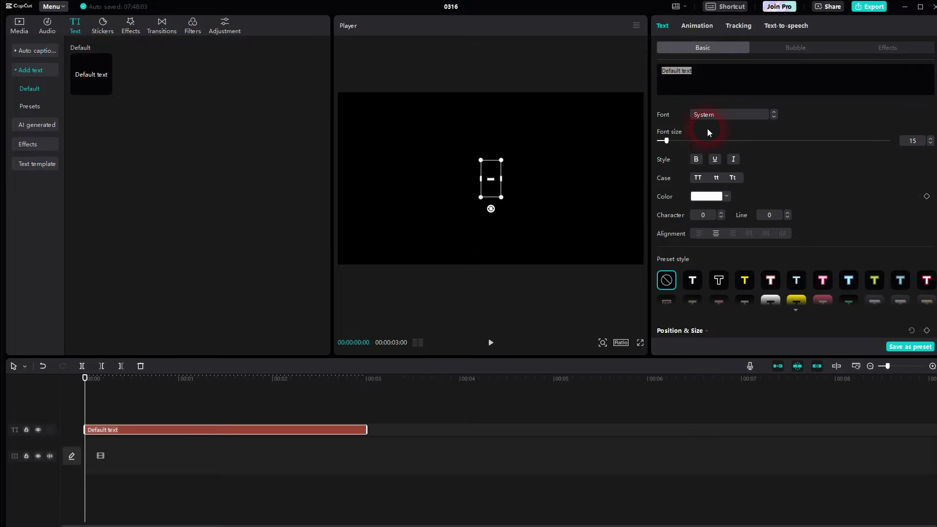
pyautogui.write('-----------')
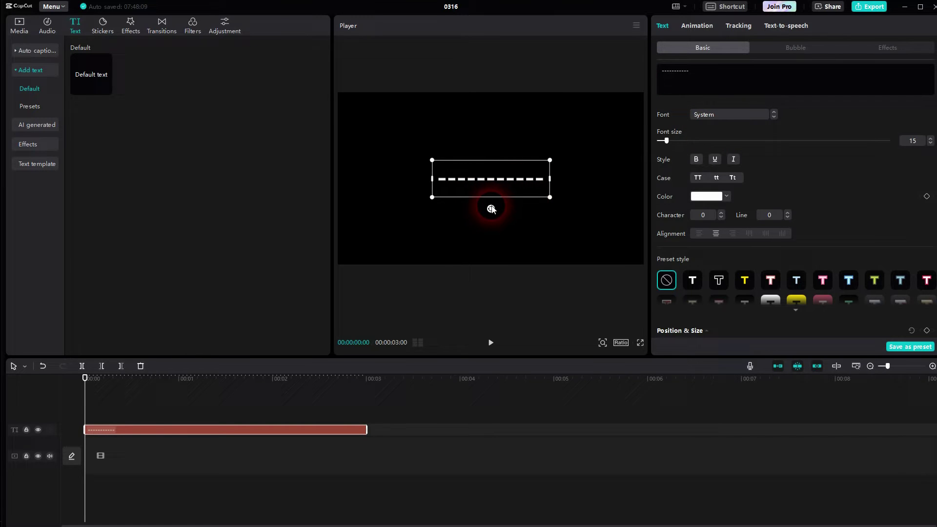
pyautogui.write('----')
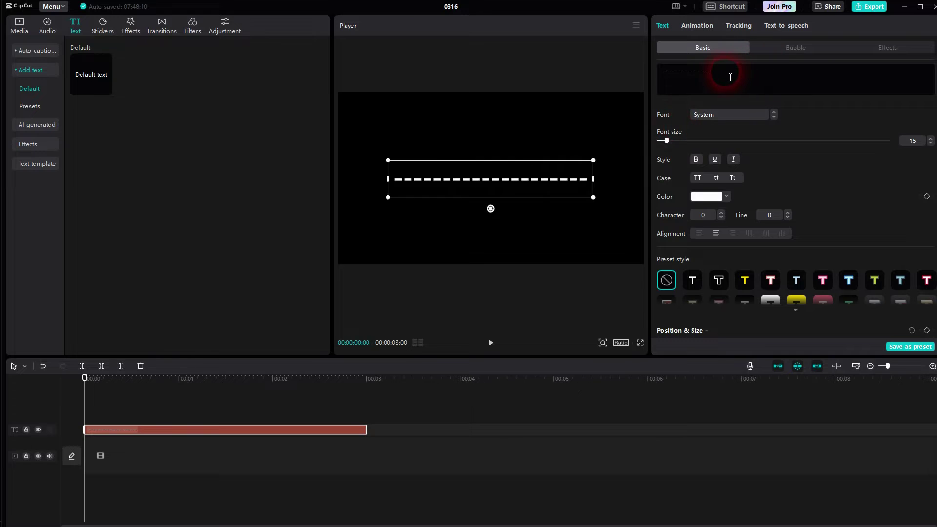
pyautogui.write('-------------')
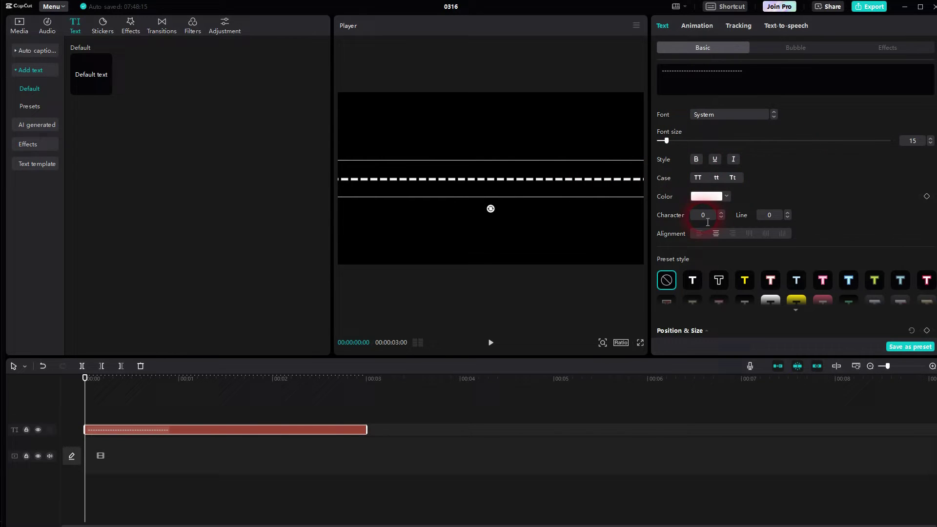
pyautogui.write('15')
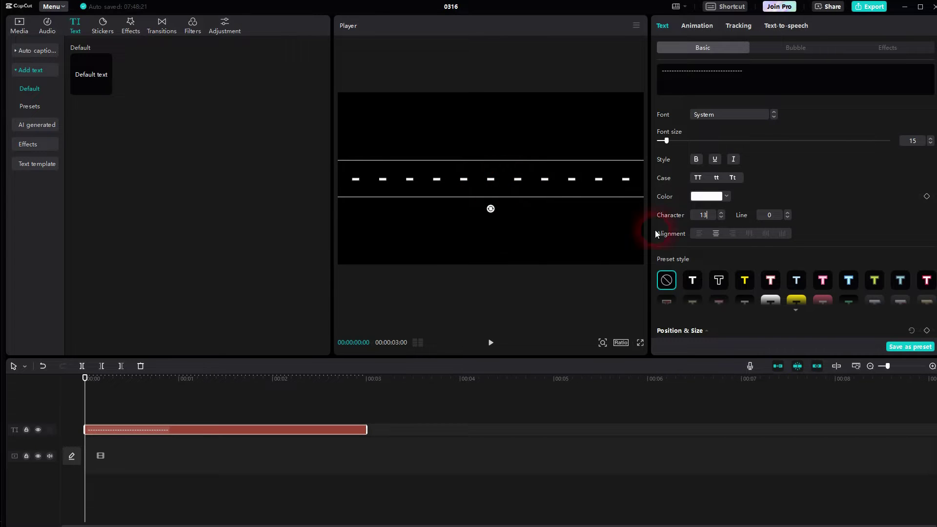
# Try a red colour for the dashes, then set them back to white.
pyautogui.scroll(1, 716, 216)
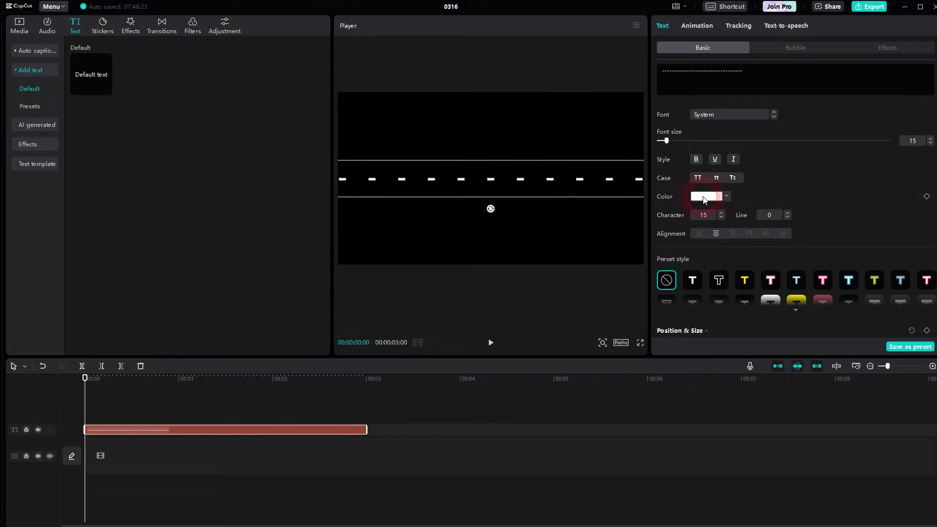
pyautogui.click(706, 197)
pyautogui.moveTo(701, 235); pyautogui.dragTo(829, 178)
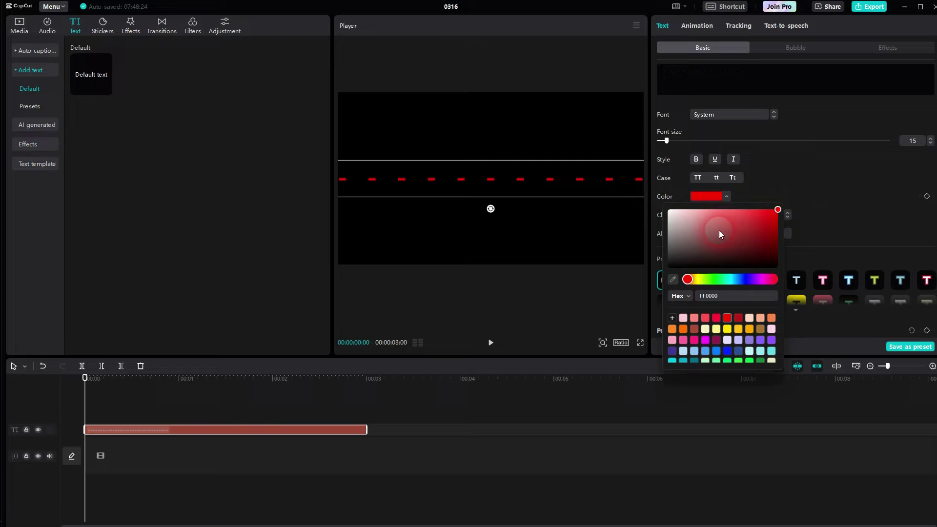
pyautogui.moveTo(719, 235); pyautogui.dragTo(664, 215)
pyautogui.click(840, 169)
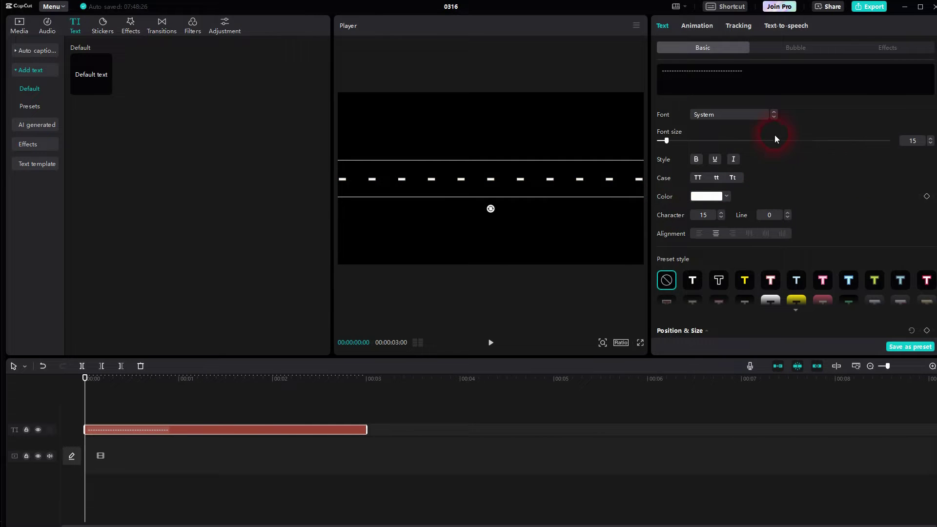
# Change the dashed text's font to ZY Energy.
pyautogui.click(747, 120)
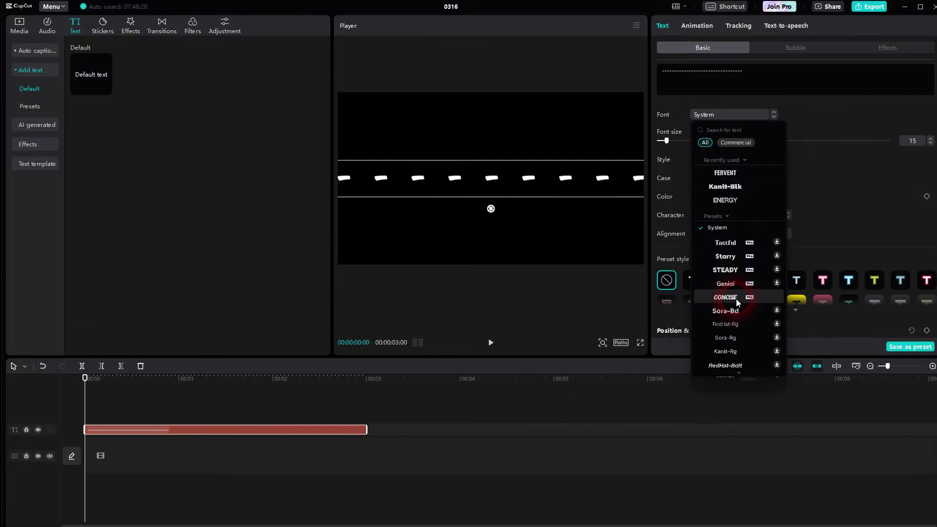
pyautogui.click(739, 203)
pyautogui.click(819, 119)
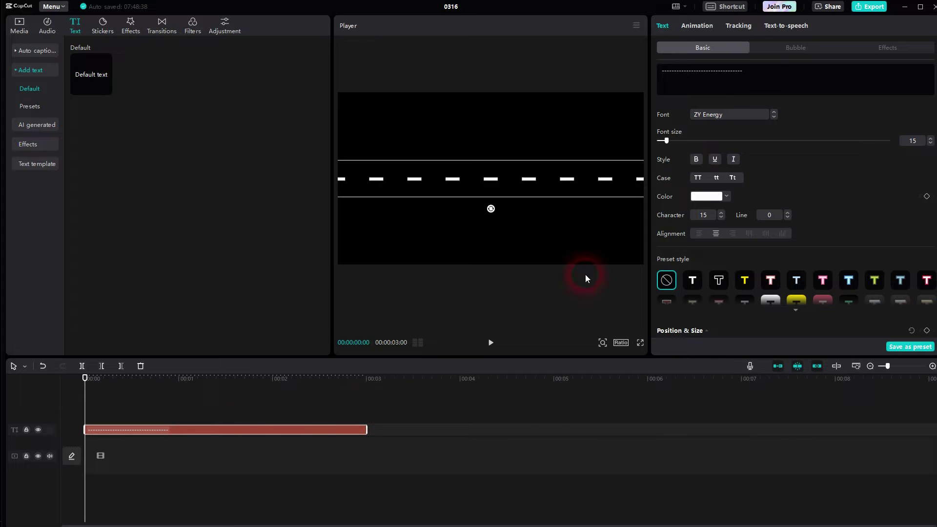
# Append many more hyphens to the dashed line and drag it toward the frame's right side.
pyautogui.click(759, 79)
pyautogui.write('----------------------------')
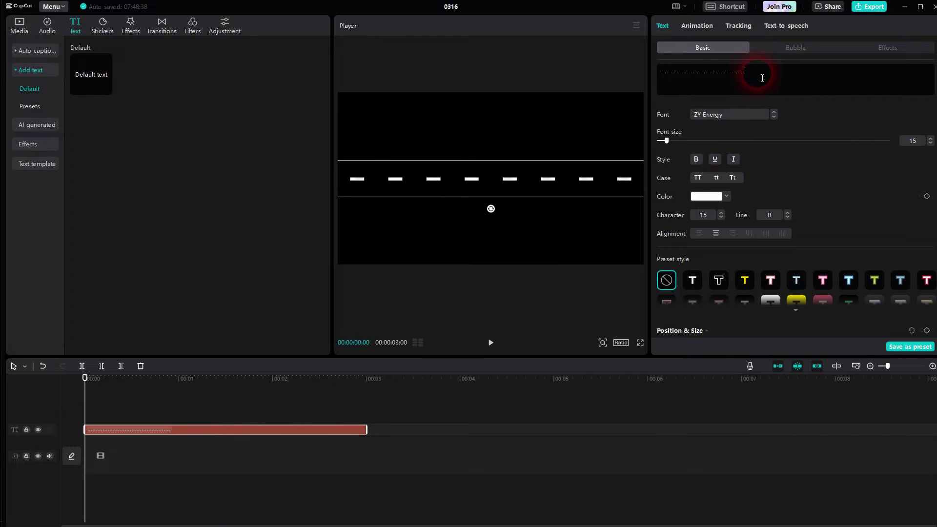
pyautogui.write('------------------------------------------------------')
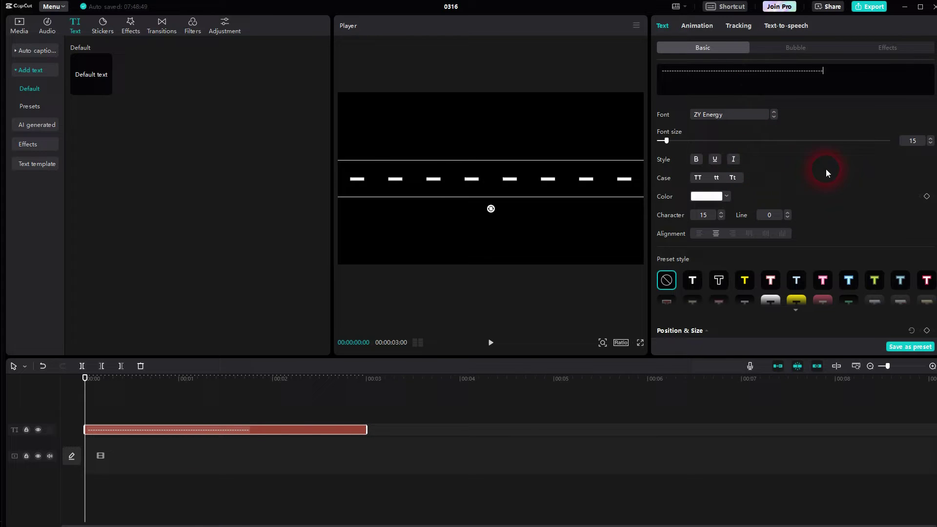
pyautogui.write('------------------------------')
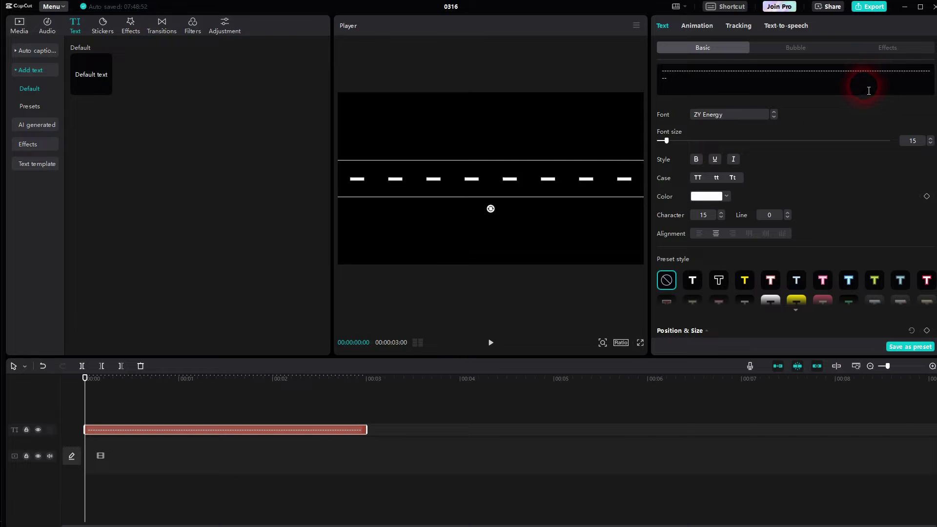
pyautogui.click(479, 343)
pyautogui.write('----')
pyautogui.moveTo(384, 179); pyautogui.dragTo(566, 177)
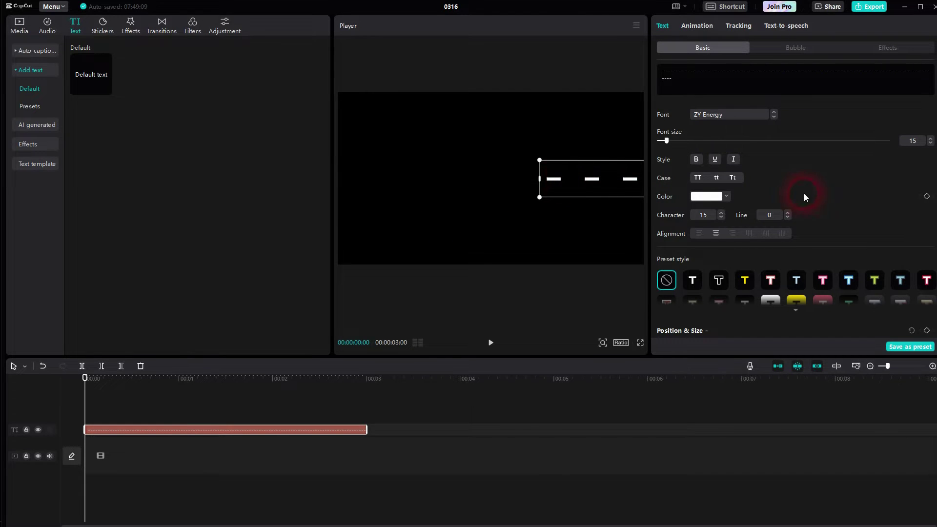
# Move the dashed line fully off the right edge with Position X 29314 and Y 0.
pyautogui.scroll(-5, 804, 183)
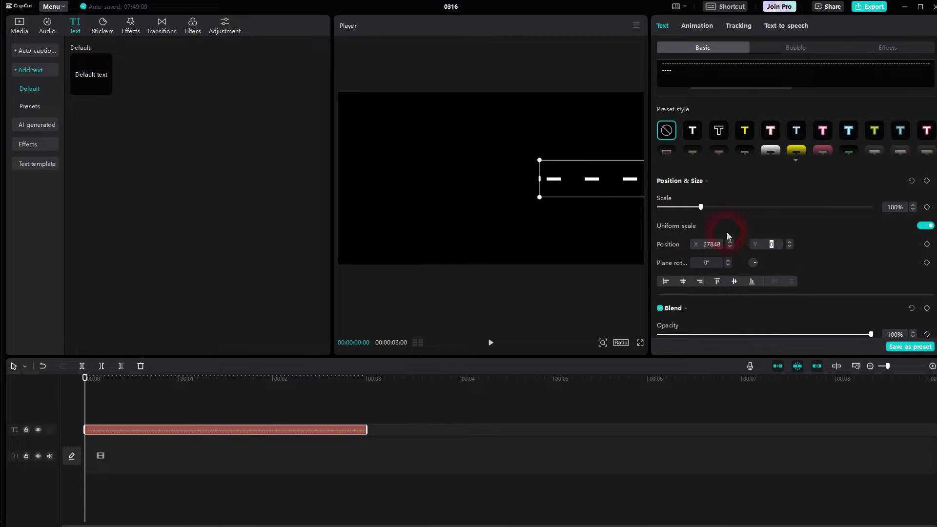
pyautogui.moveTo(594, 181); pyautogui.dragTo(751, 268)
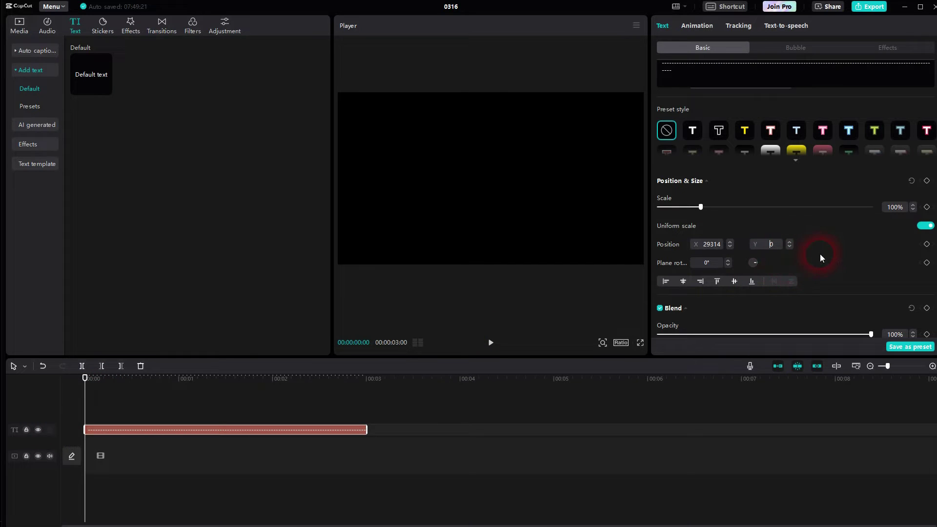
pyautogui.write('1000')
pyautogui.moveTo(763, 245); pyautogui.dragTo(795, 245)
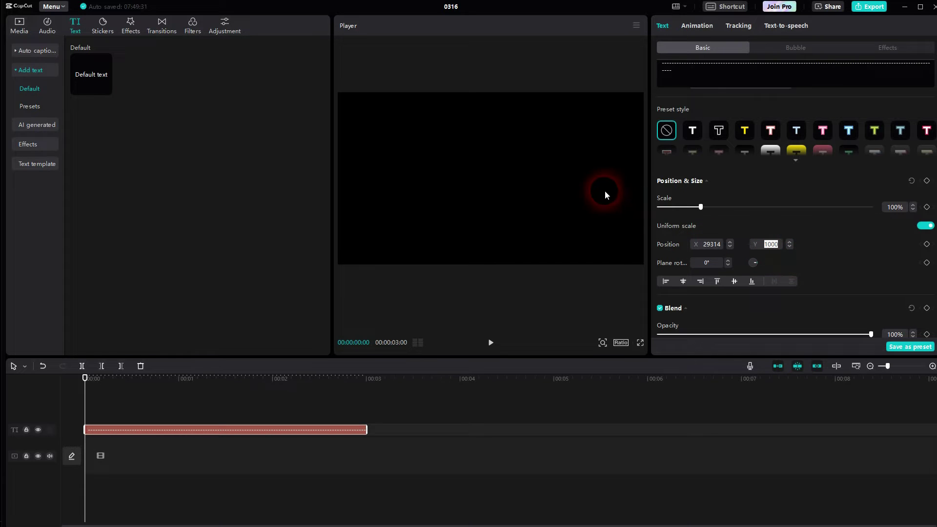
pyautogui.write('0')
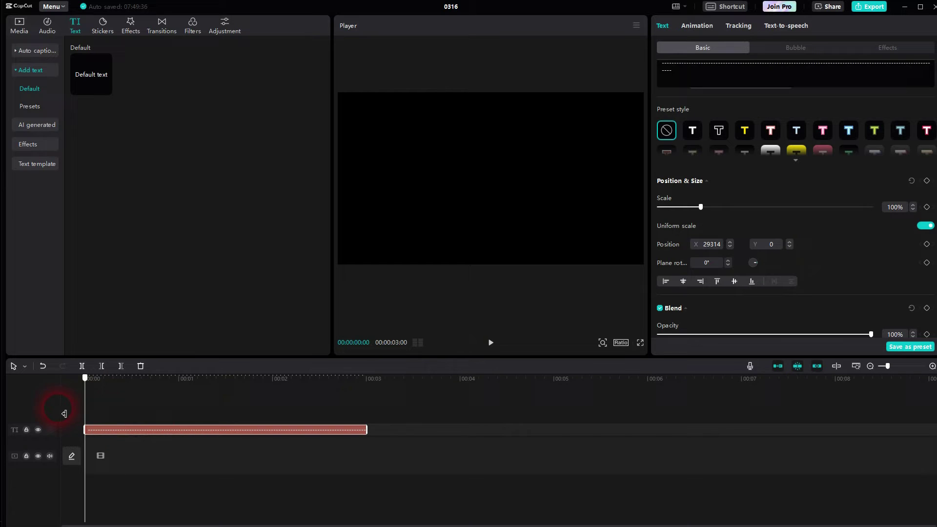
# Keyframe the starting position, move the playhead to 00:03, and set Position X to -1000.
pyautogui.click(927, 245)
pyautogui.moveTo(93, 406); pyautogui.dragTo(370, 418)
pyautogui.click(769, 249)
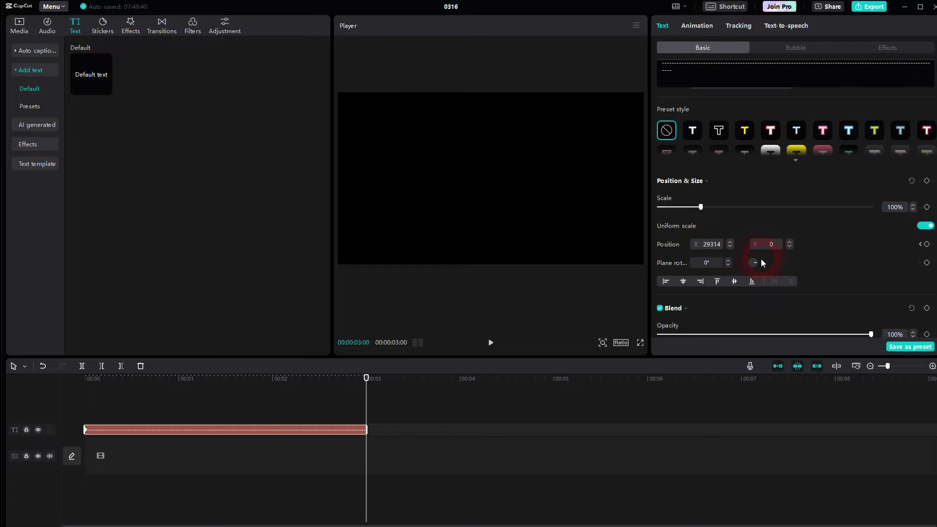
pyautogui.press('BackSpace')
pyautogui.click(757, 262)
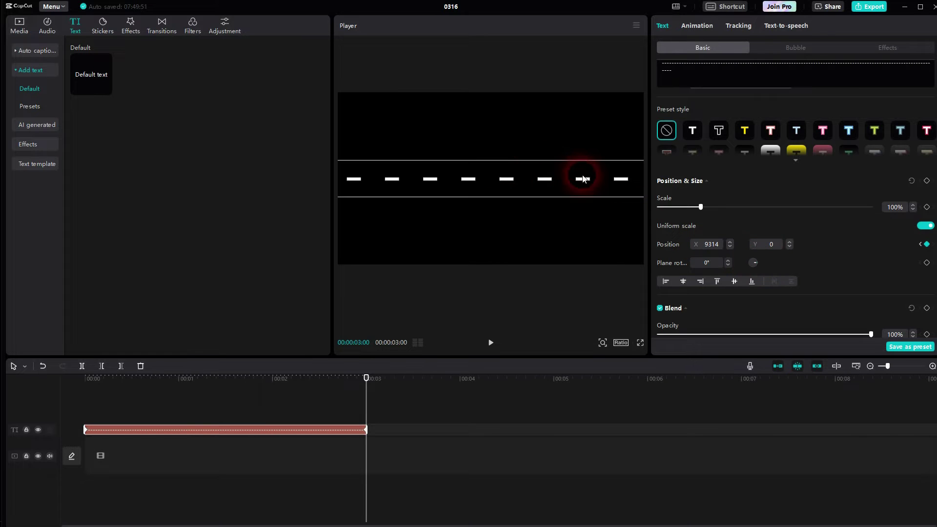
pyautogui.press('Delete')
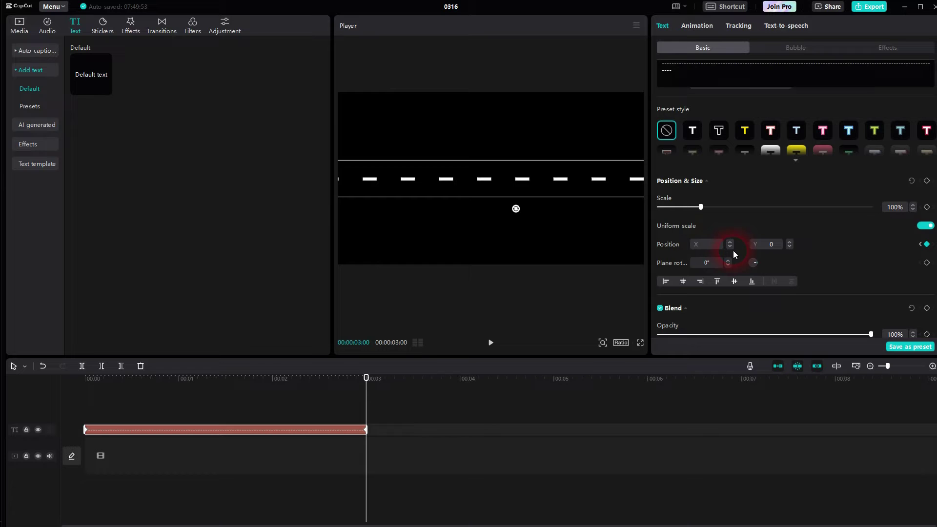
pyautogui.moveTo(637, 240); pyautogui.dragTo(569, 216)
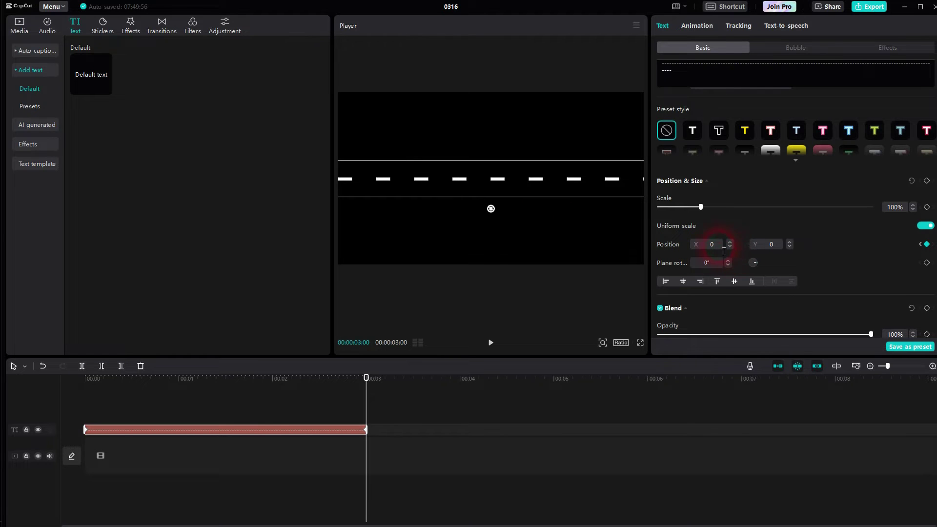
pyautogui.write('-1000')
pyautogui.press('Return')
# Slide the line off the left edge to X -29919, Y 0, then check both keyframes.
pyautogui.moveTo(611, 190); pyautogui.dragTo(254, 218)
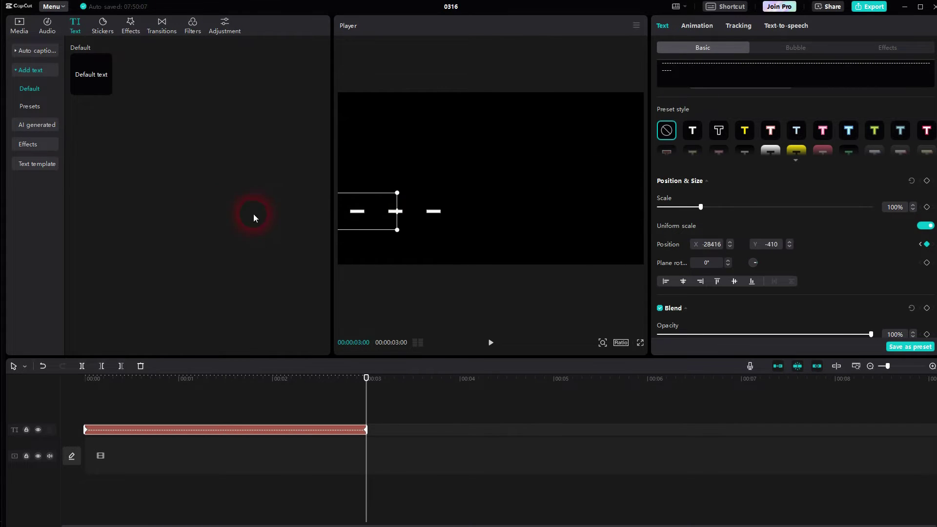
pyautogui.moveTo(374, 210); pyautogui.dragTo(263, 196)
pyautogui.doubleClick(770, 245)
pyautogui.write('0')
pyautogui.press('Return')
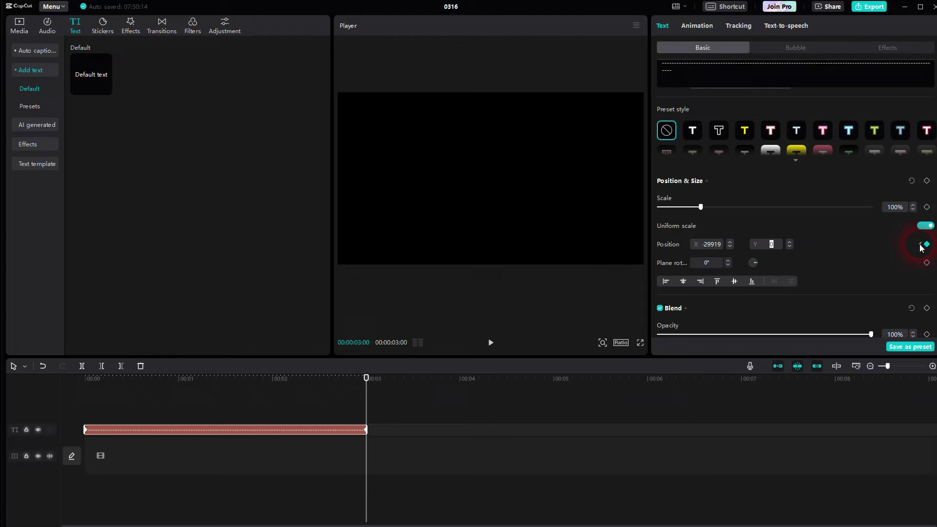
pyautogui.click(920, 244)
pyautogui.doubleClick(783, 247)
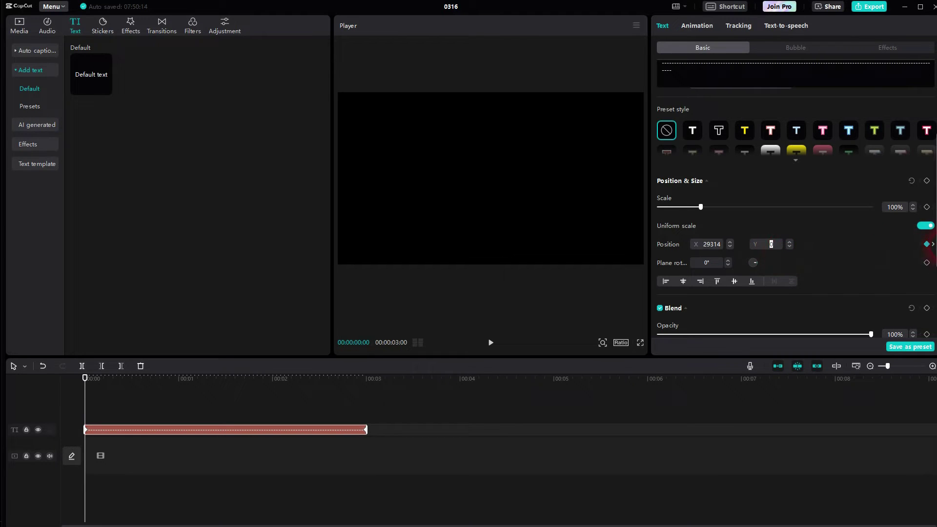
pyautogui.click(933, 244)
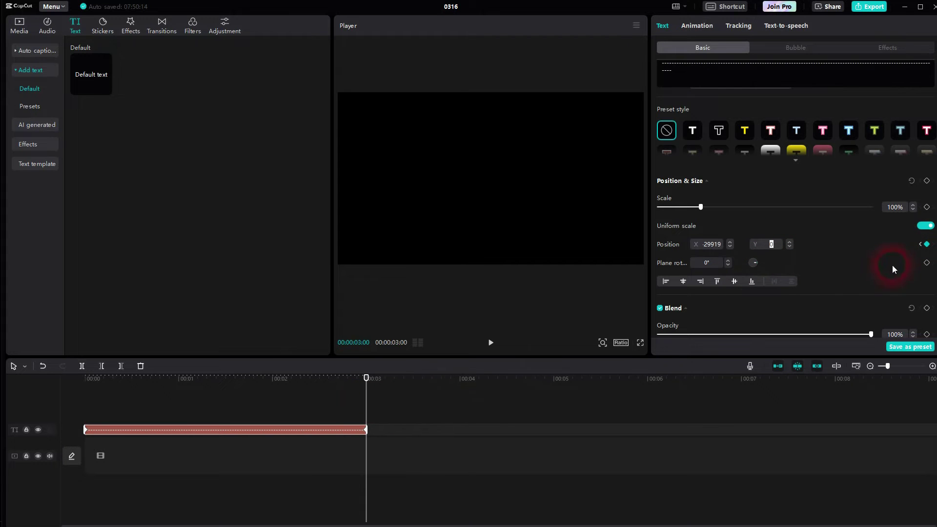
# Preview the slide, then lengthen the dashed-line text clip to about 8.5 seconds.
pyautogui.click(921, 246)
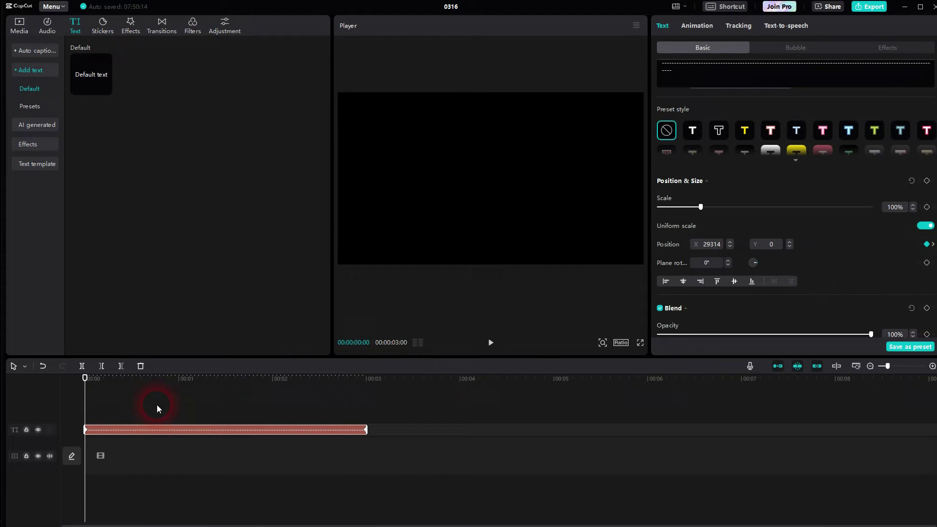
pyautogui.click(492, 342)
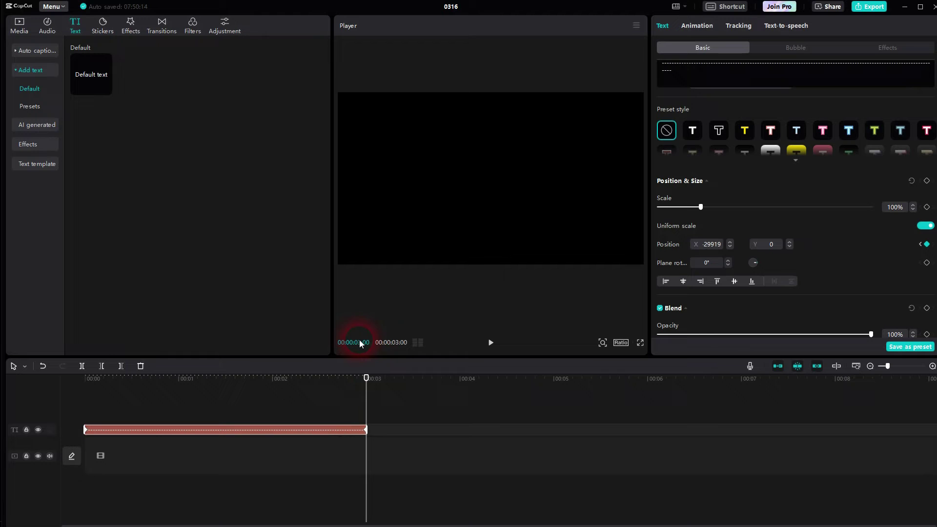
pyautogui.moveTo(372, 435); pyautogui.dragTo(886, 430)
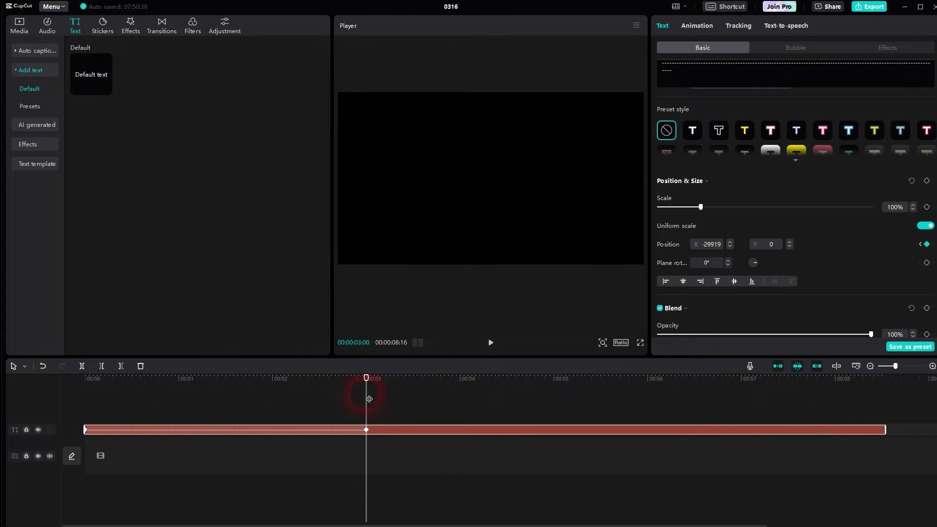
# Move the end Position keyframe to the clip's end and preview the slide.
pyautogui.press('Home')
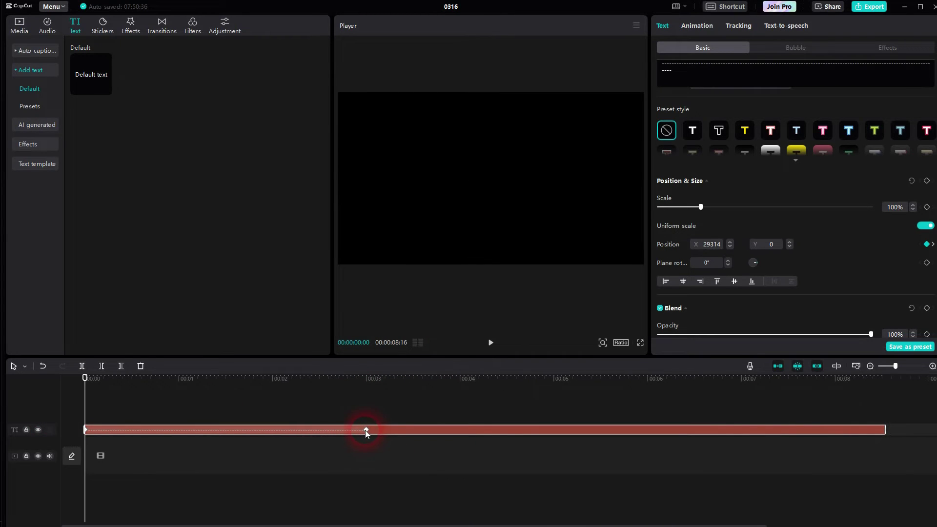
pyautogui.click(366, 430)
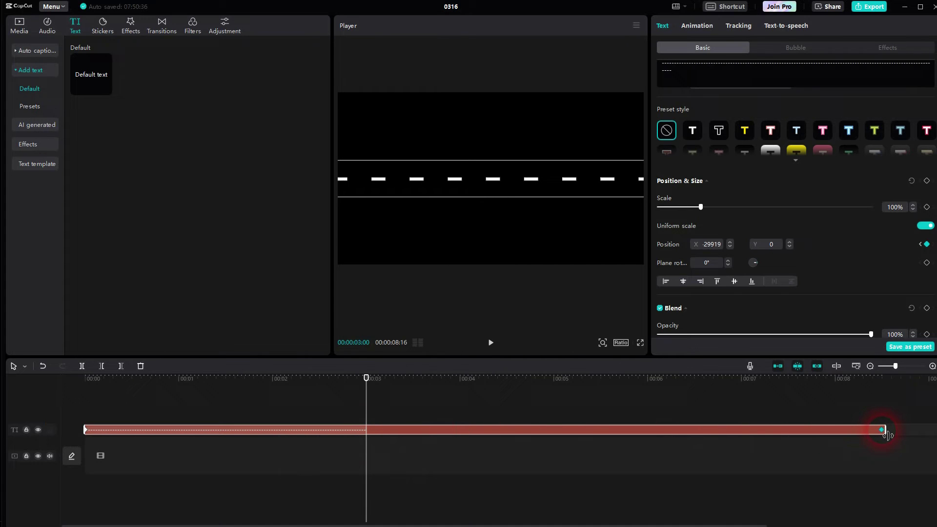
pyautogui.moveTo(887, 435); pyautogui.dragTo(885, 429)
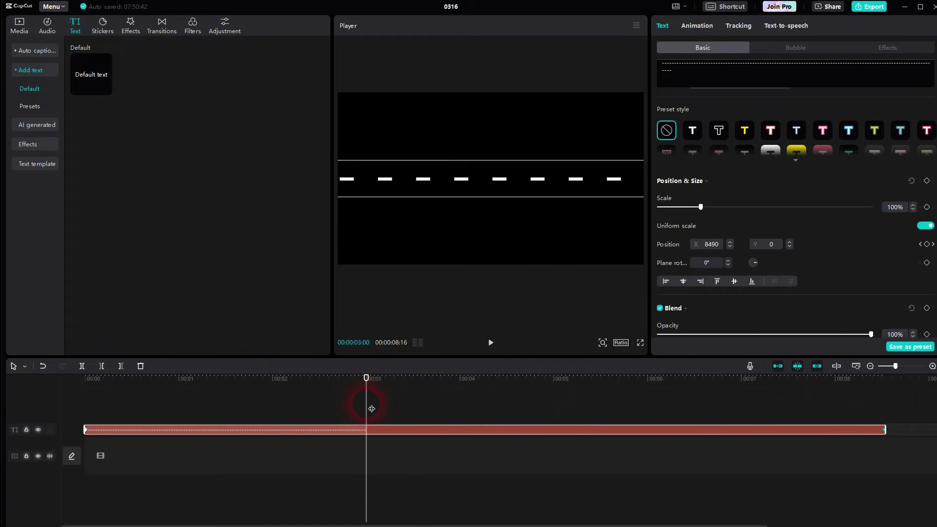
pyautogui.press('Home')
pyautogui.click(501, 344)
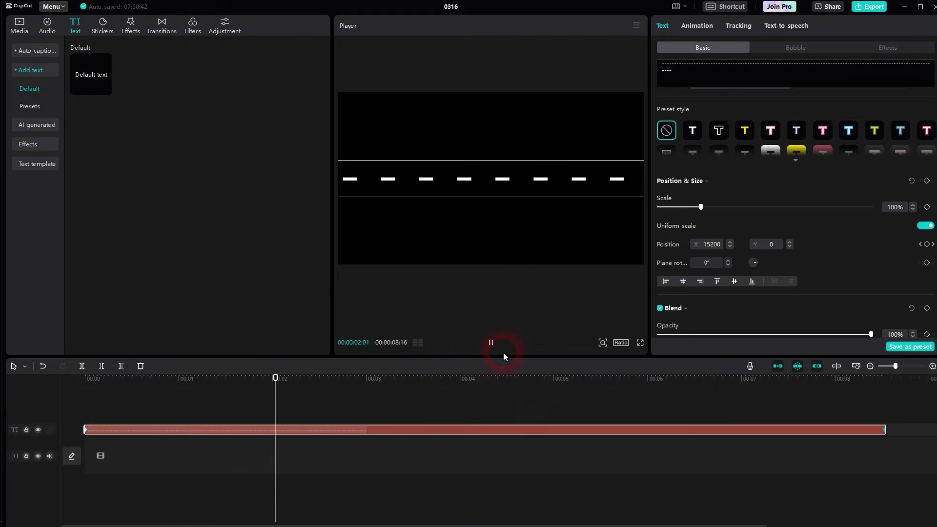
pyautogui.click(499, 348)
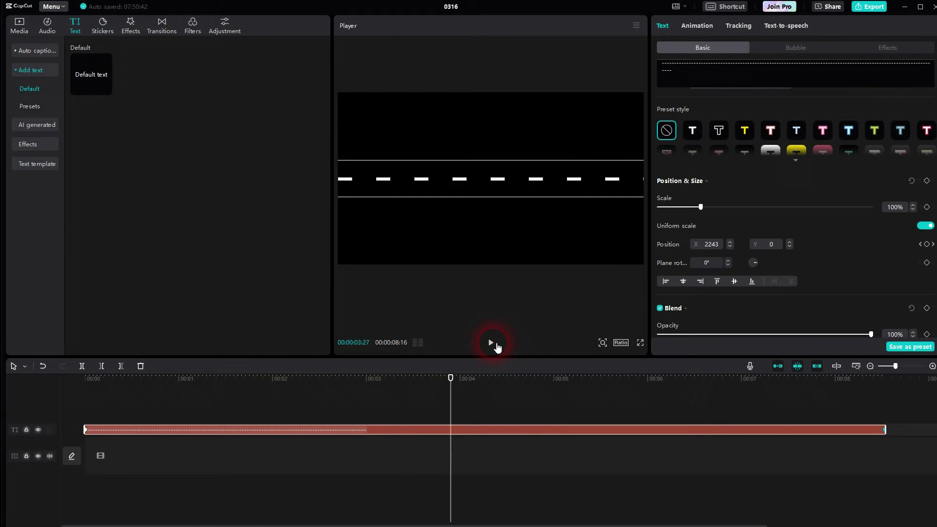
# Stretch the dashed-line clip to about 32 seconds and preview the slower slide.
pyautogui.hscroll(5, 503, 414)
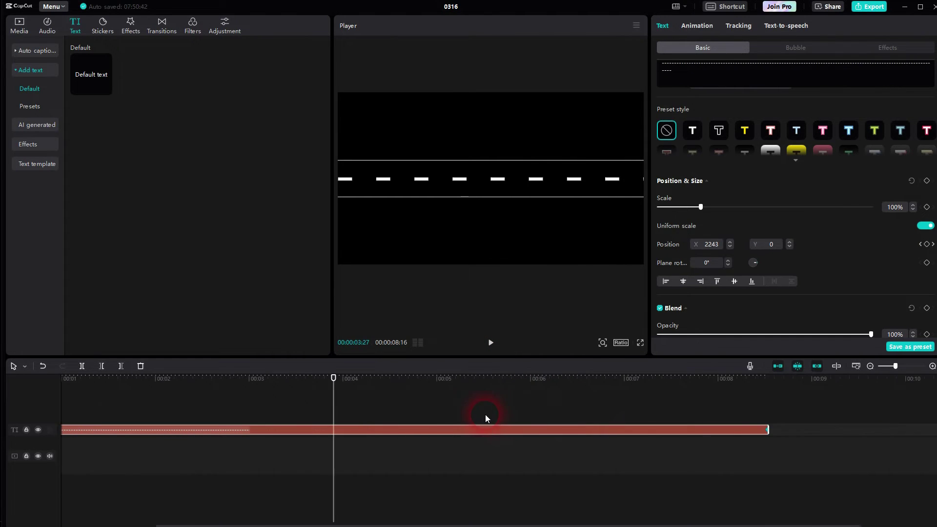
pyautogui.scroll(-6, 390, 416)
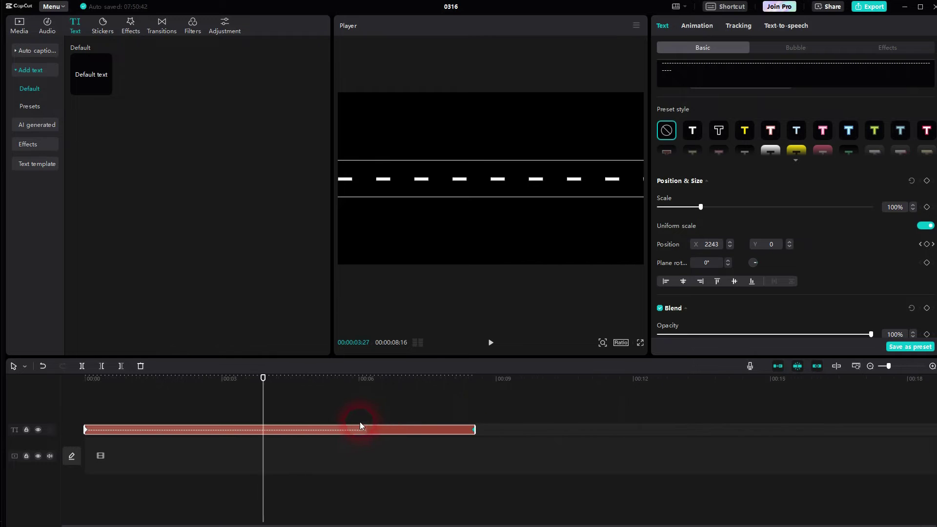
pyautogui.scroll(-4, 344, 438)
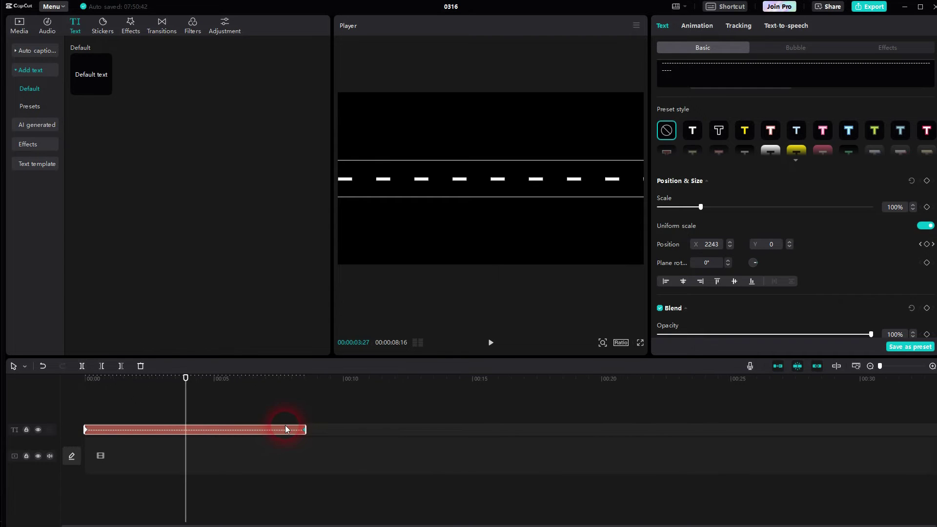
pyautogui.moveTo(308, 433); pyautogui.dragTo(916, 433)
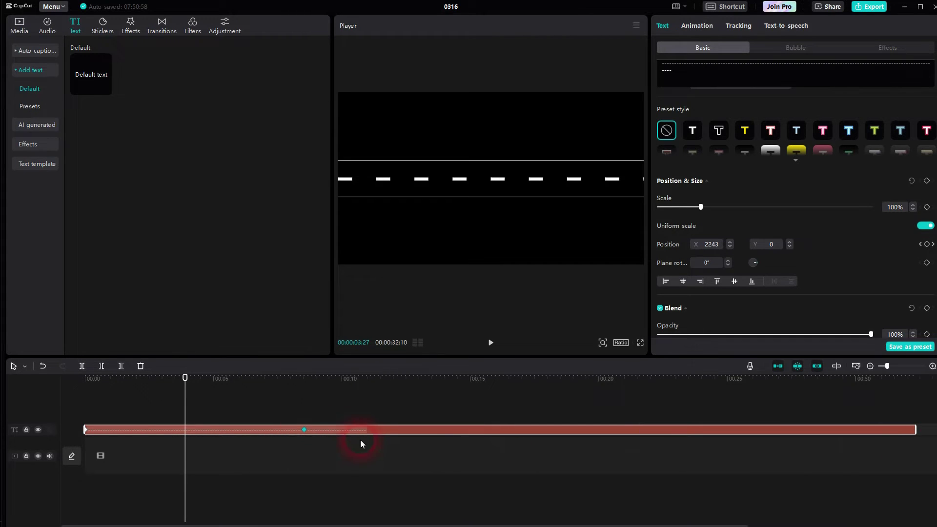
pyautogui.click(304, 432)
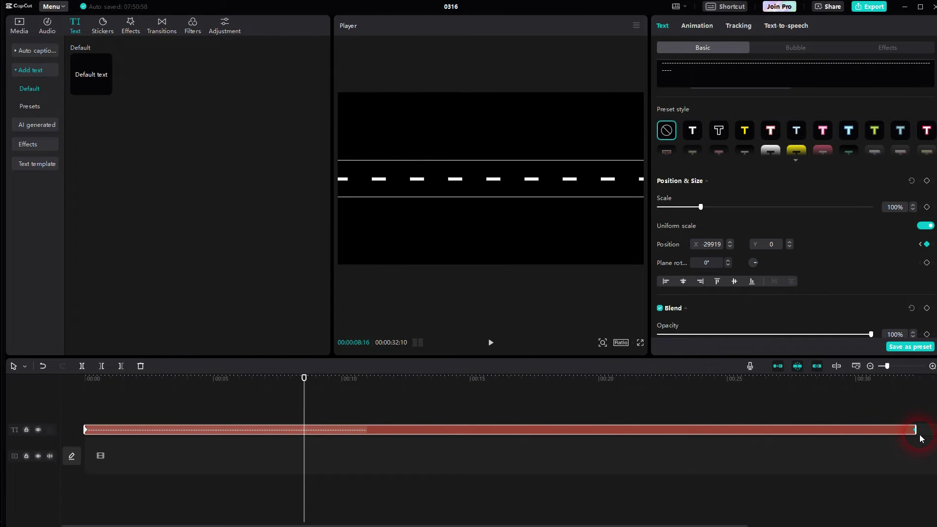
pyautogui.moveTo(306, 393); pyautogui.dragTo(239, 410)
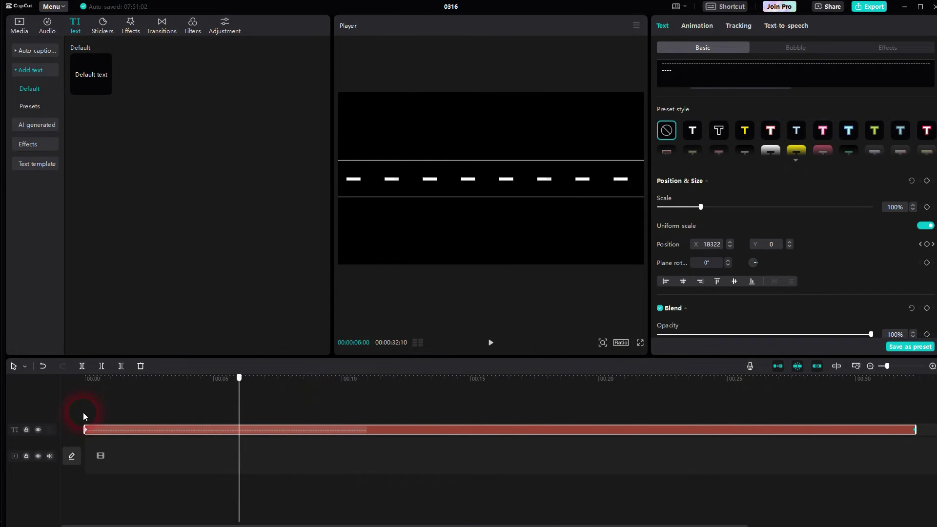
pyautogui.moveTo(83, 417); pyautogui.dragTo(40, 423)
pyautogui.click(486, 343)
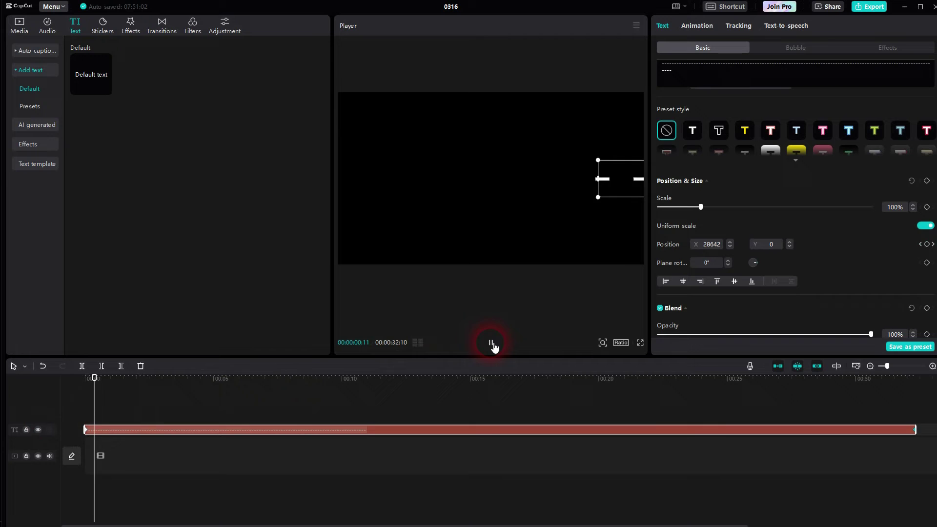
pyautogui.click(373, 447)
pyautogui.click(493, 345)
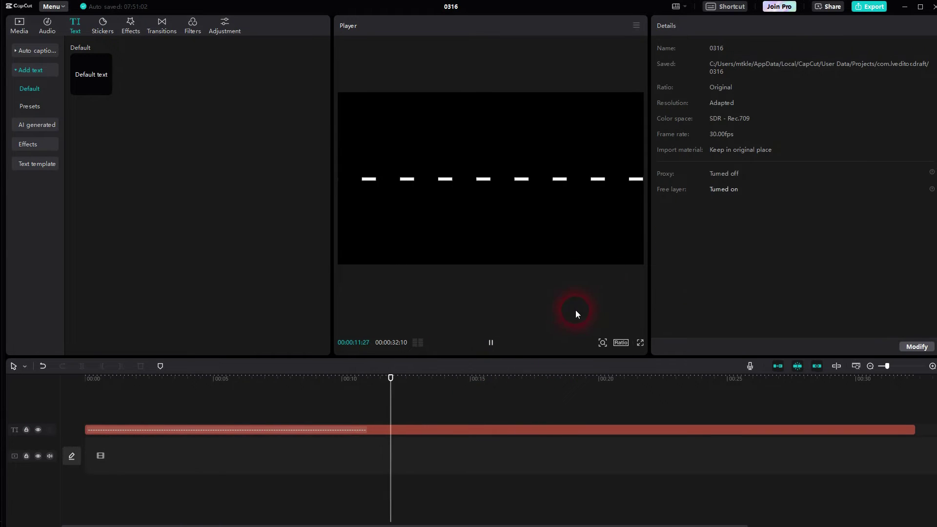
pyautogui.click(495, 346)
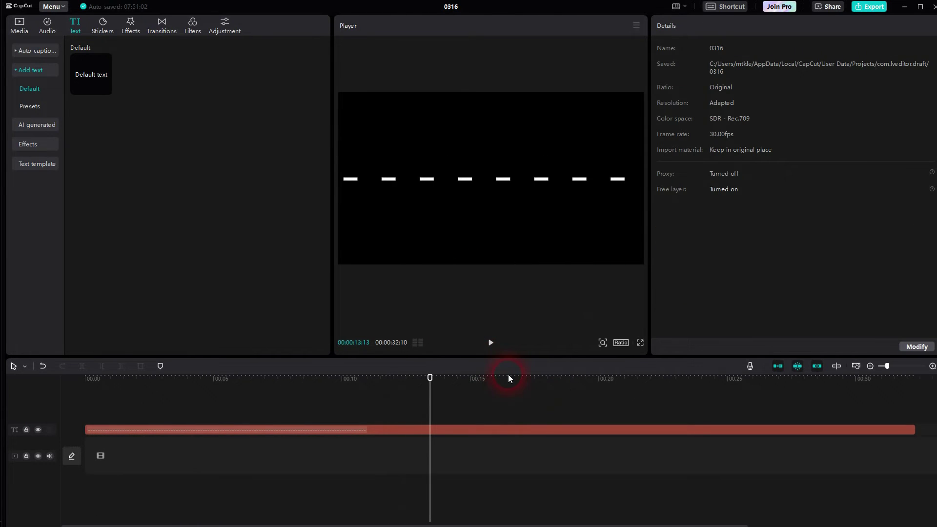
# Extend the clip to about 46 seconds, move the end keyframe to around 00:27, and preview.
pyautogui.moveTo(434, 409); pyautogui.dragTo(376, 408)
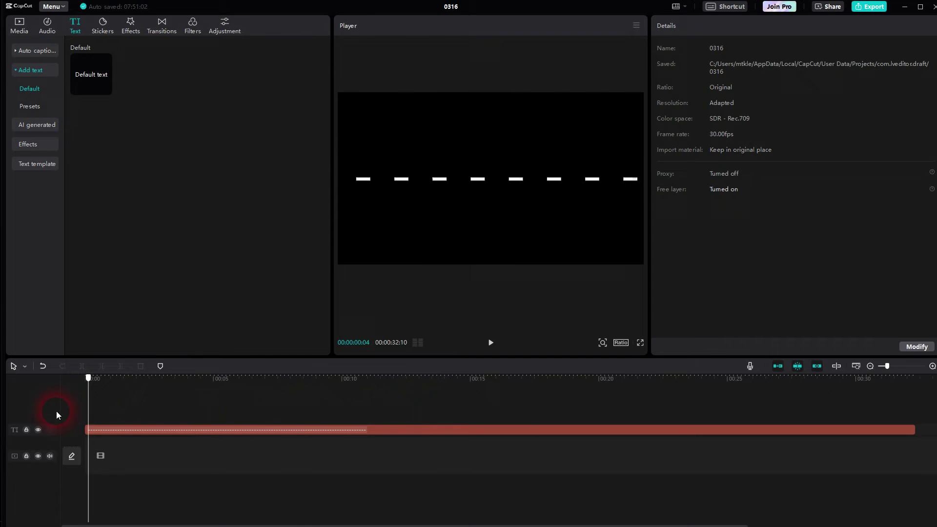
pyautogui.click(272, 432)
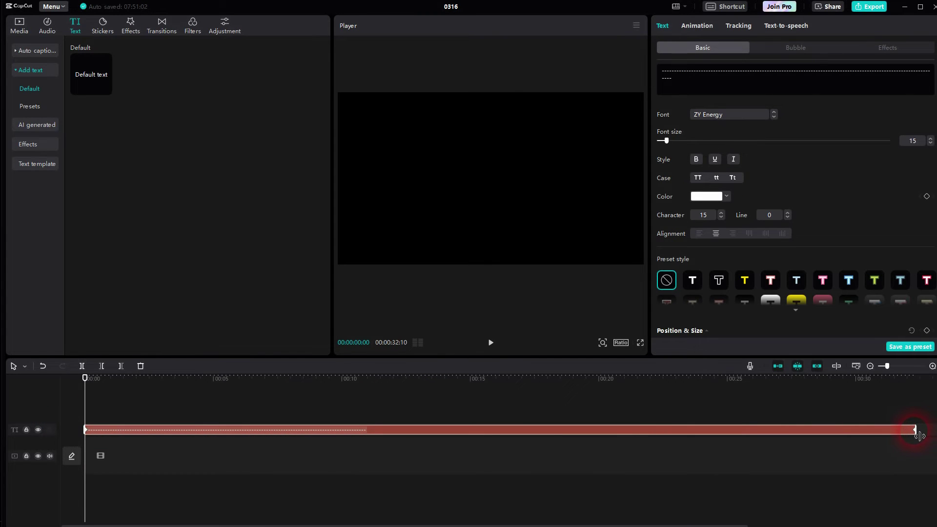
pyautogui.moveTo(918, 434); pyautogui.dragTo(929, 432)
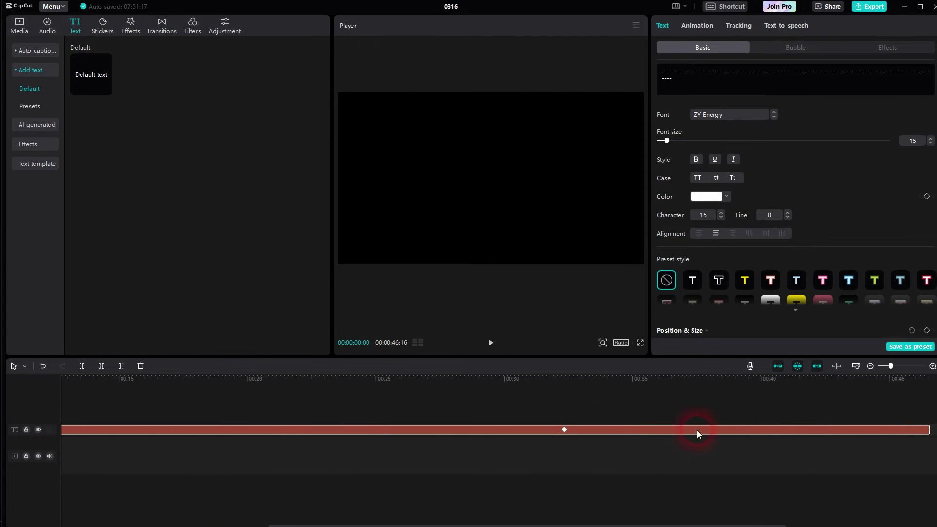
pyautogui.scroll(-3, 475, 451)
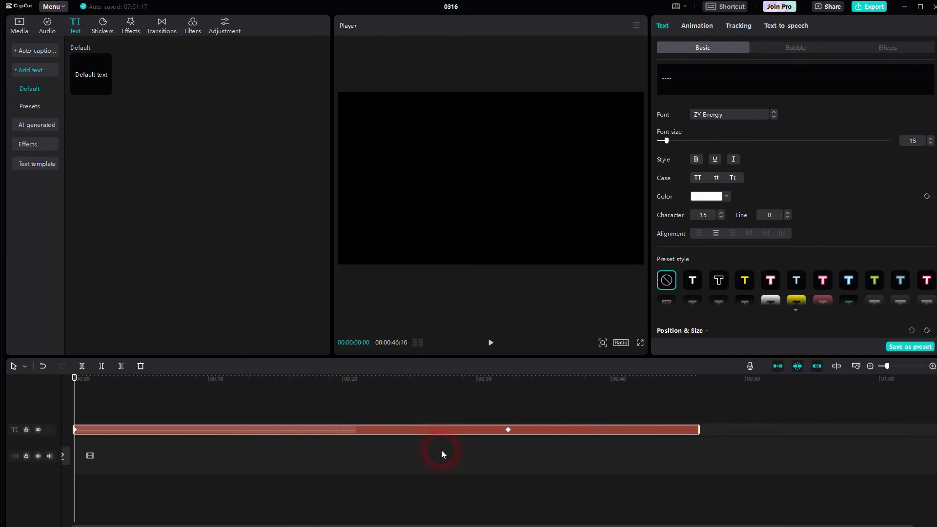
pyautogui.moveTo(509, 430); pyautogui.dragTo(468, 433)
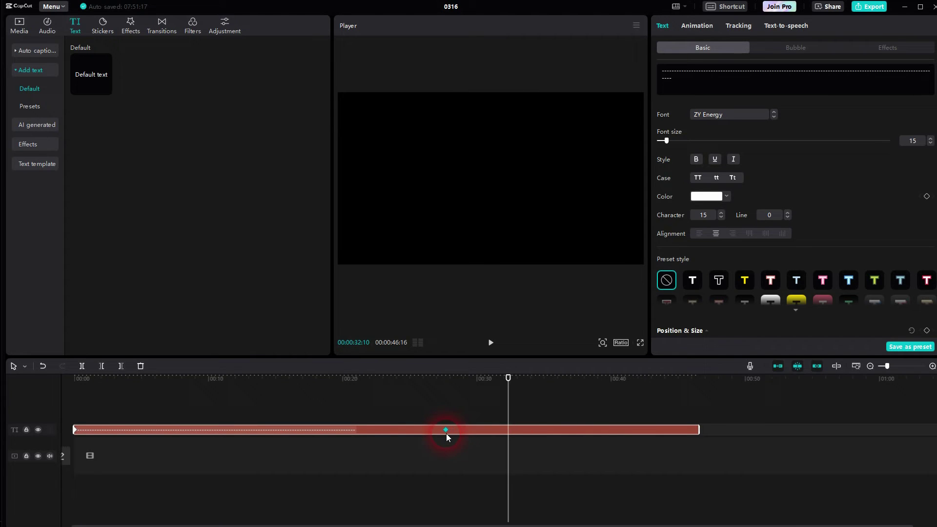
pyautogui.moveTo(515, 412); pyautogui.dragTo(54, 411)
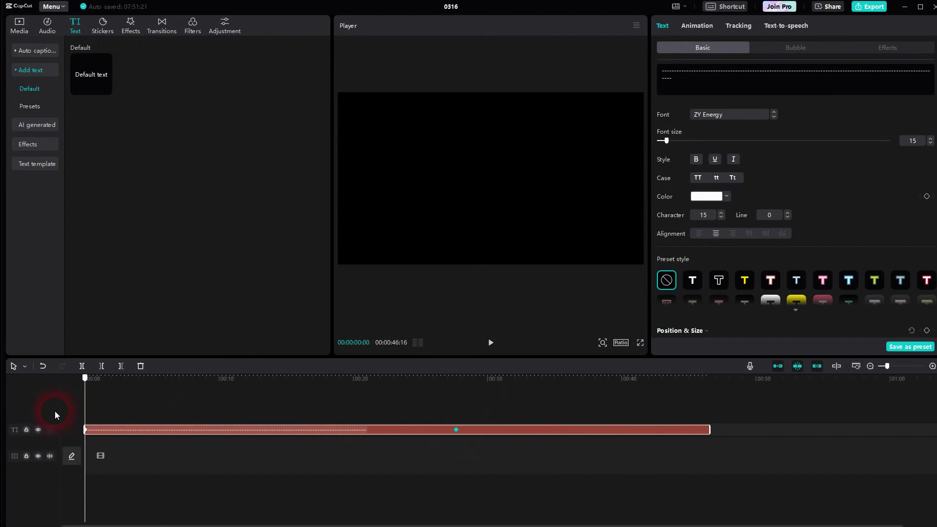
pyautogui.click(491, 343)
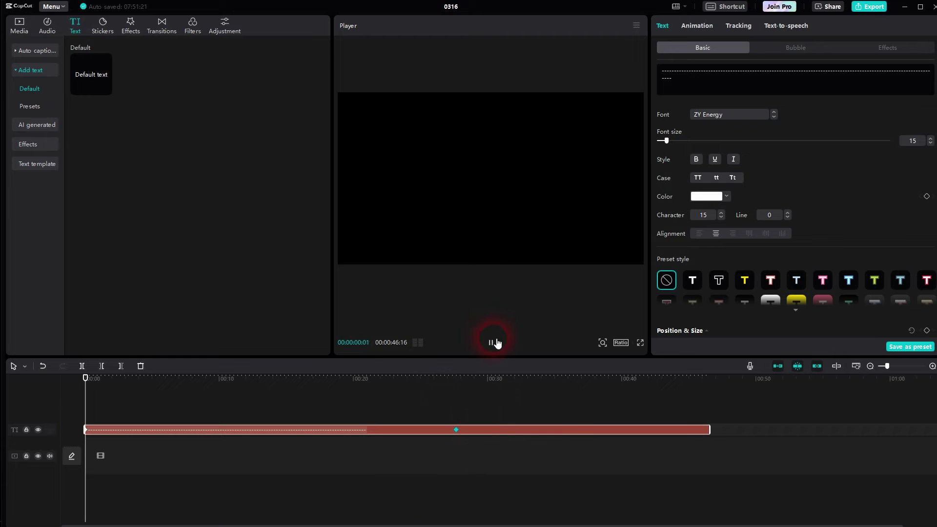
pyautogui.click(498, 343)
pyautogui.click(508, 389)
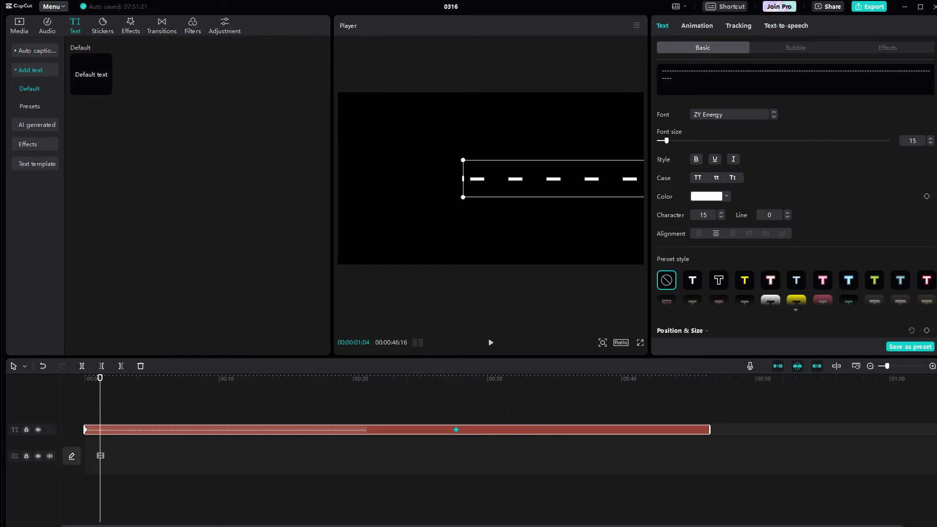
# Place the mountain video on the main video track and preview it under the dashed line.
pyautogui.click(18, 25)
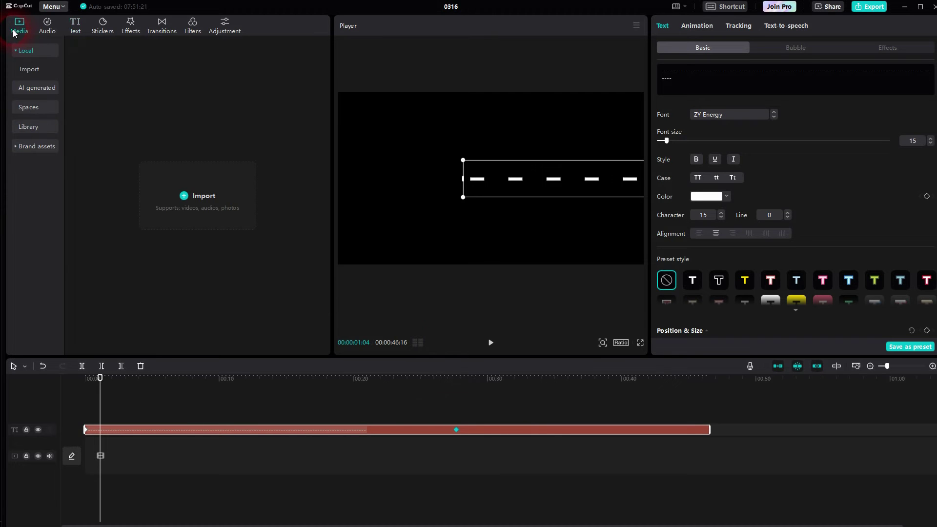
pyautogui.click(211, 214)
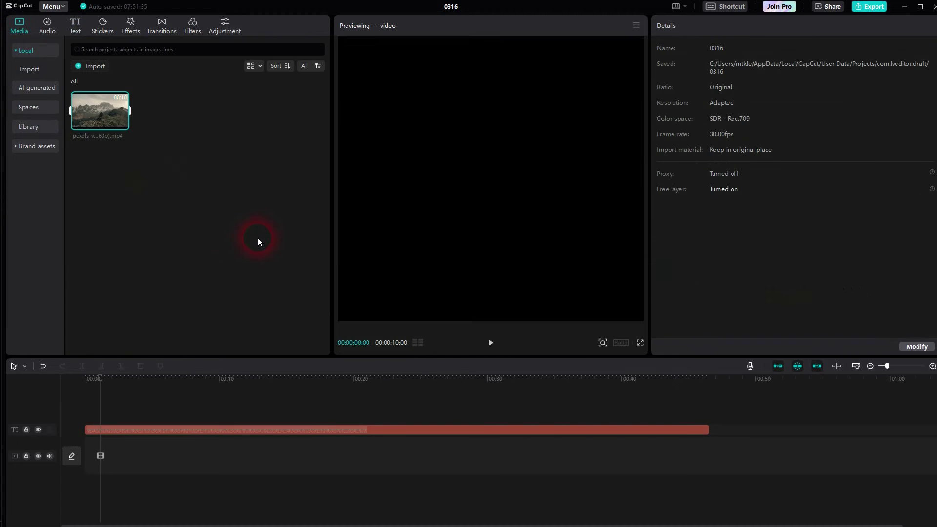
pyautogui.moveTo(108, 140); pyautogui.dragTo(115, 500)
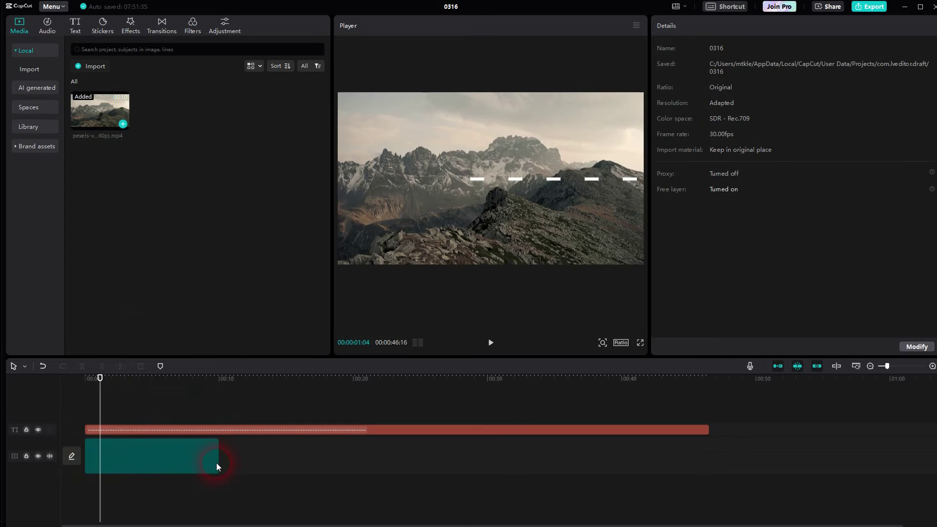
pyautogui.click(490, 343)
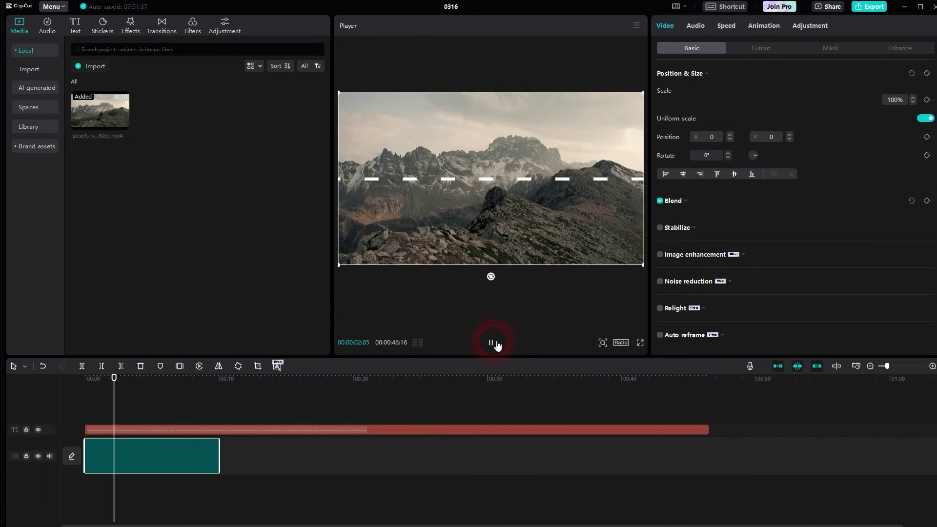
pyautogui.click(496, 348)
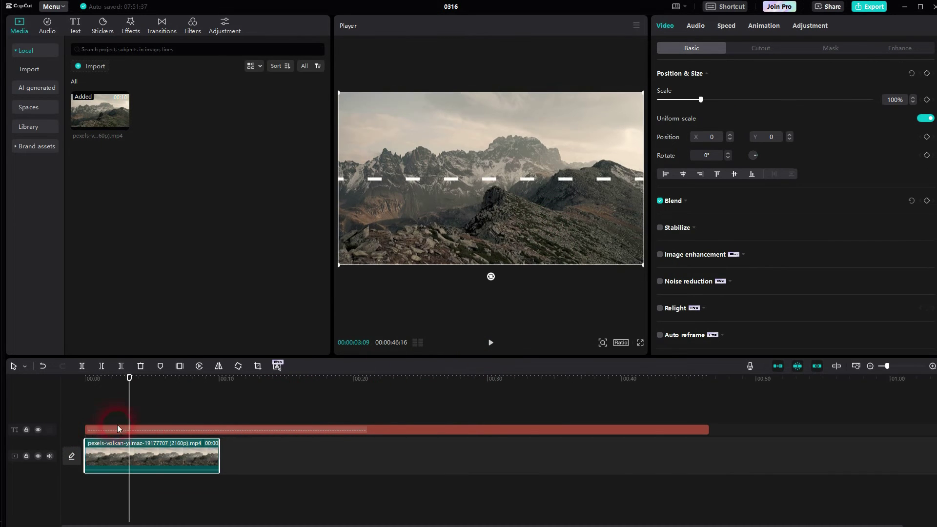
pyautogui.press('Home')
pyautogui.click(179, 366)
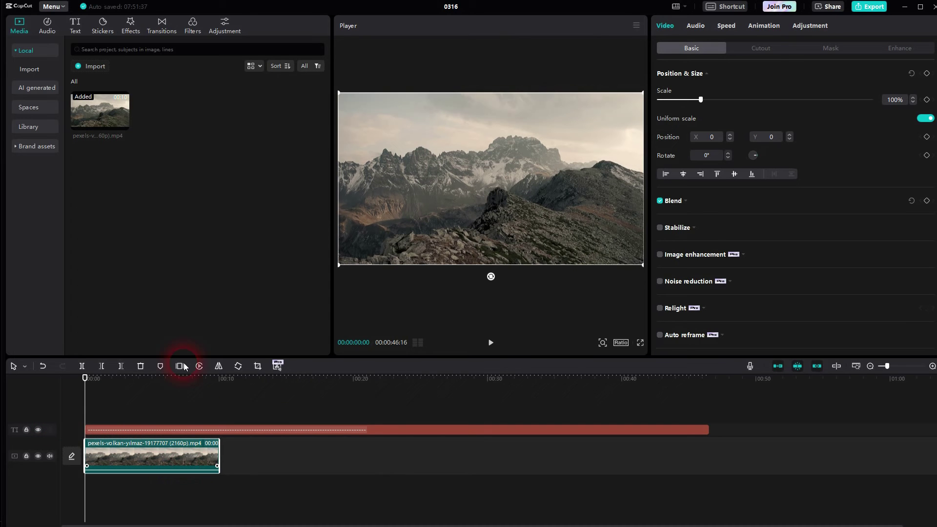
# Add a second Default text clip and change its wording to 'VLOG #001'.
pyautogui.click(75, 33)
pyautogui.moveTo(103, 86); pyautogui.dragTo(221, 423)
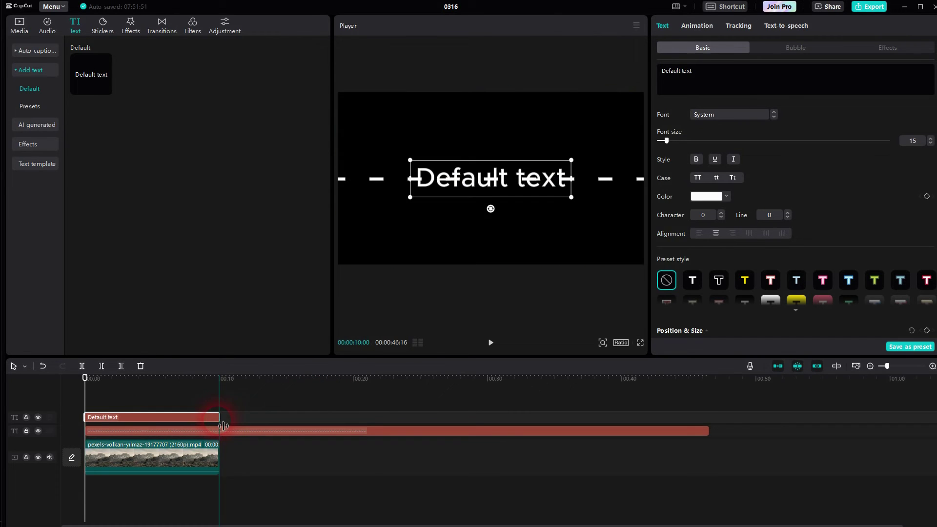
pyautogui.moveTo(747, 87); pyautogui.dragTo(641, 78)
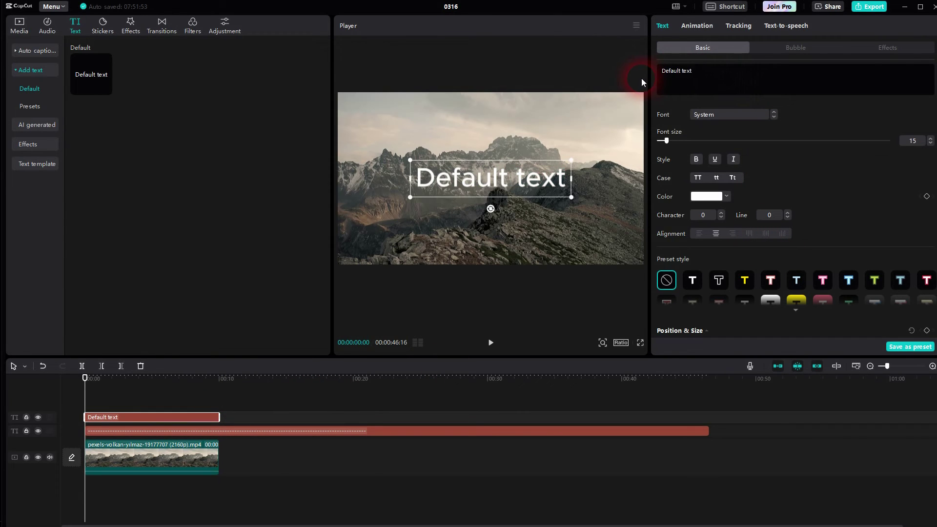
pyautogui.write('VLO')
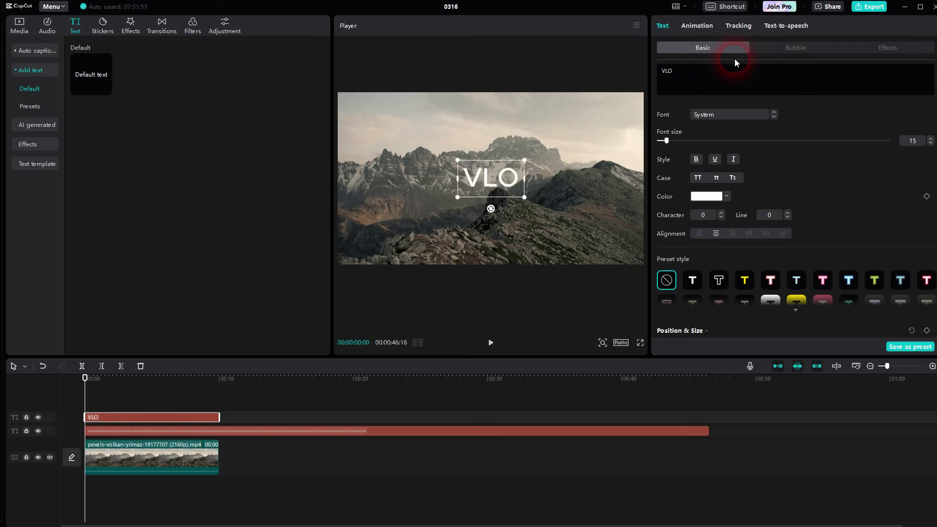
pyautogui.write('G #001')
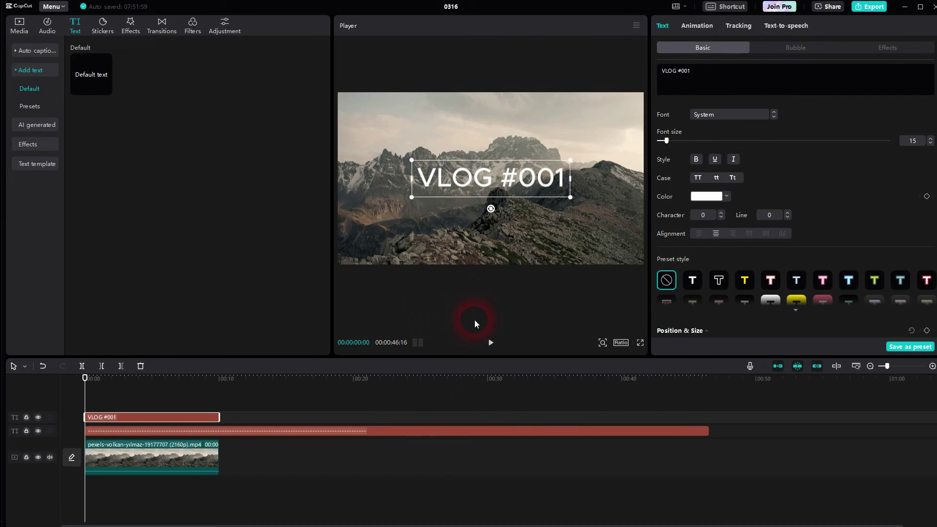
# Raise the VLOG #001 title just above the dashed line and check it with playback and frame steps.
pyautogui.click(492, 344)
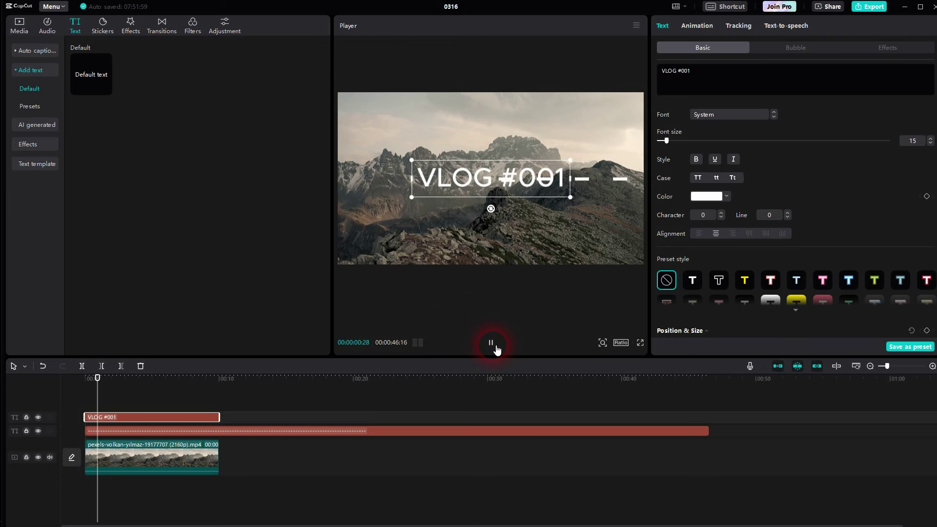
pyautogui.click(493, 344)
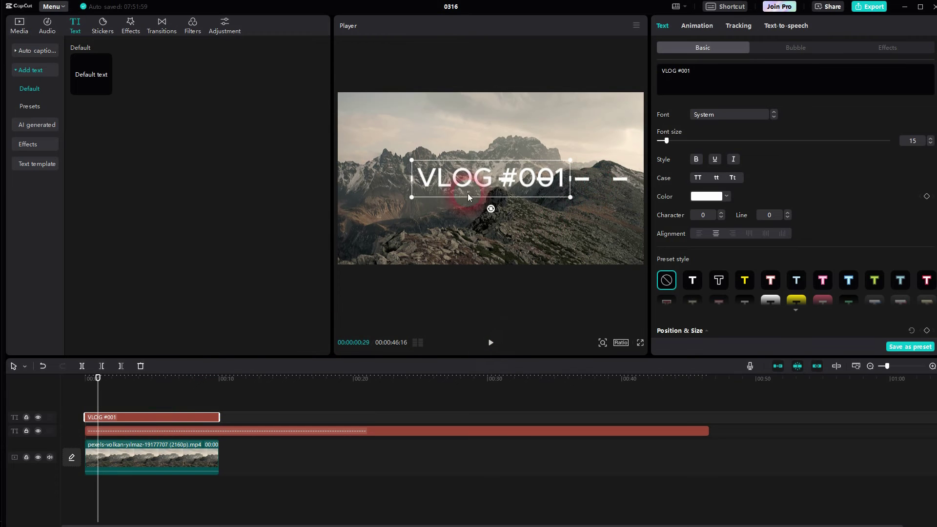
pyautogui.moveTo(479, 183); pyautogui.dragTo(477, 158)
pyautogui.click(491, 343)
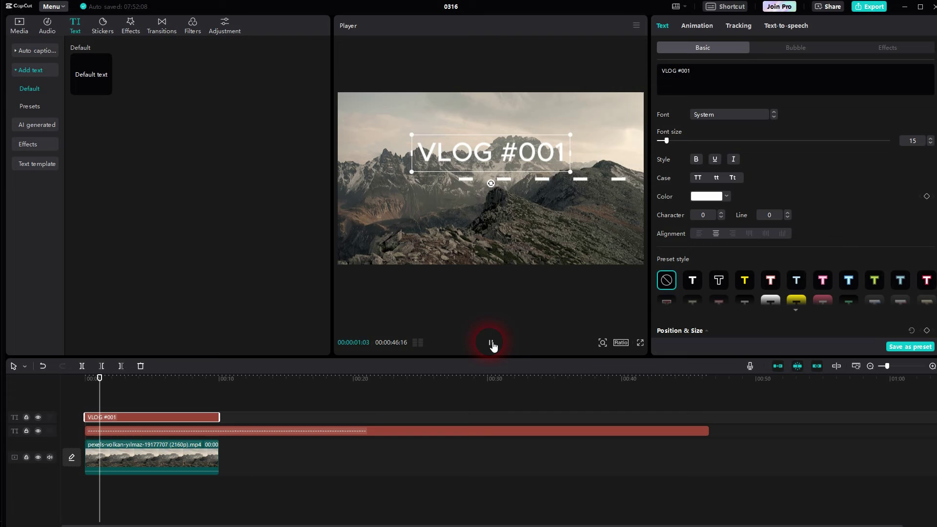
pyautogui.click(491, 342)
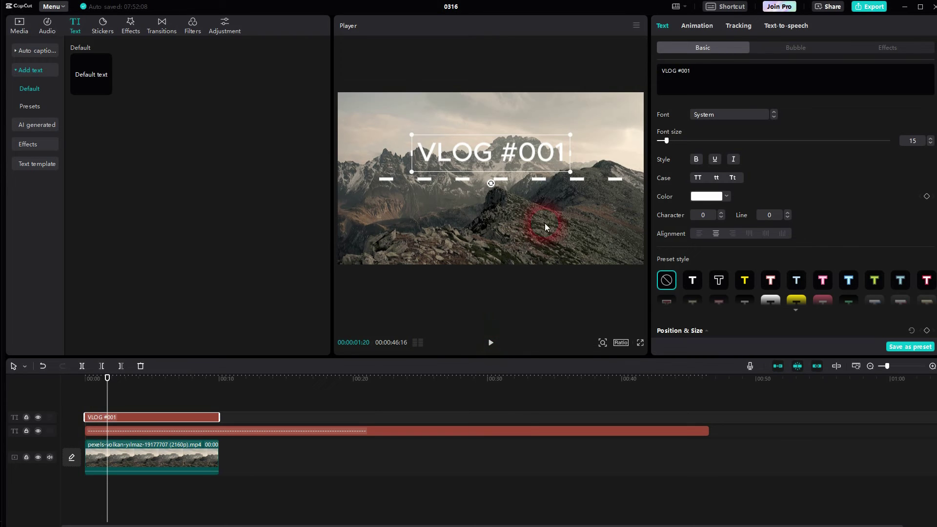
pyautogui.press('Left')
pyautogui.press('Left')
pyautogui.press('Left')
pyautogui.press('Left')
pyautogui.press('Left')
pyautogui.press('Left')
pyautogui.press('Left')
pyautogui.press('Left')
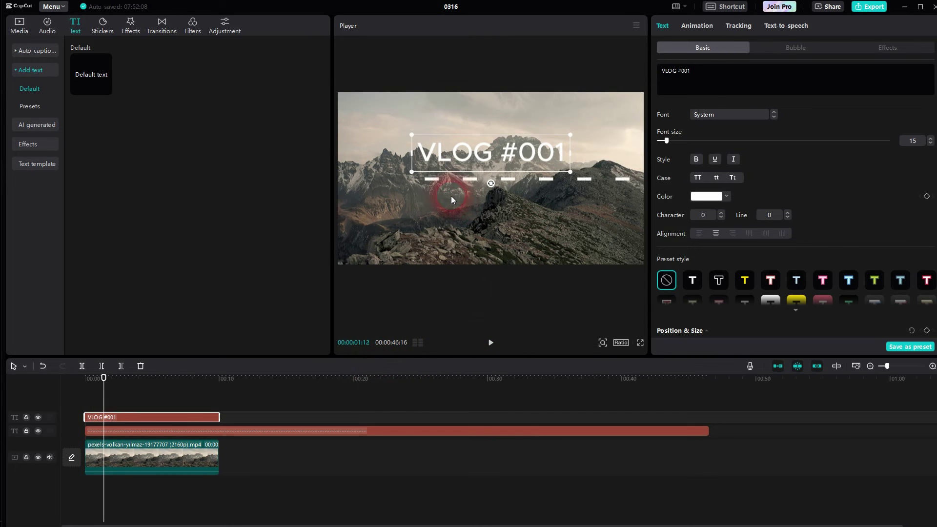
pyautogui.press('Right')
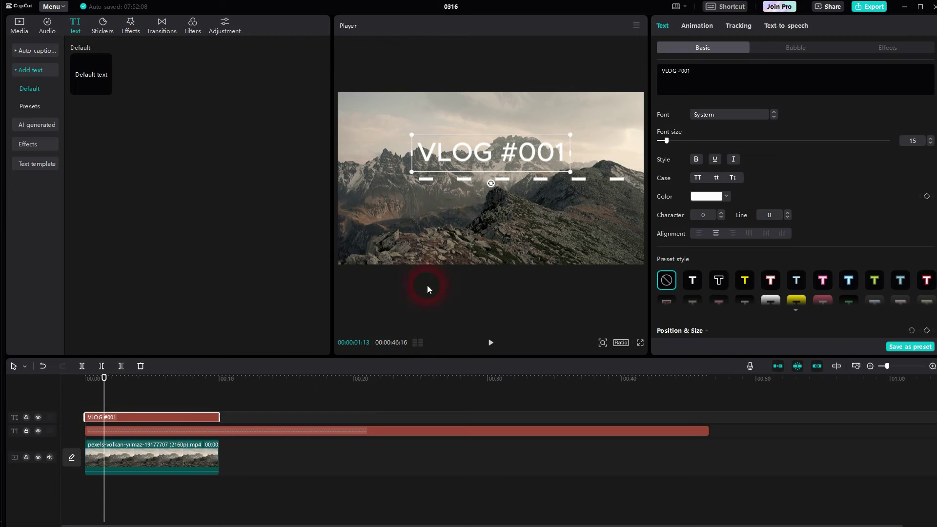
# Turn the dashed-line text clip into a compound clip.
pyautogui.click(277, 431)
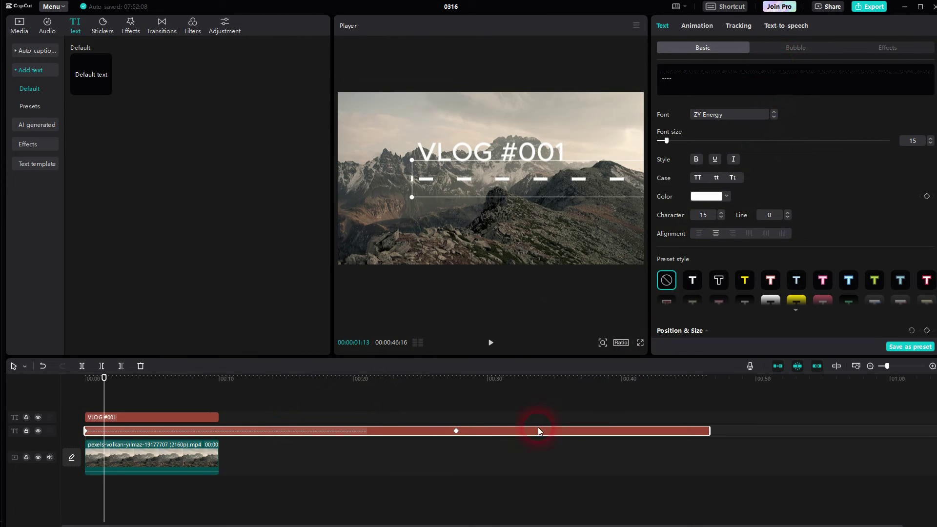
pyautogui.rightClick(518, 433)
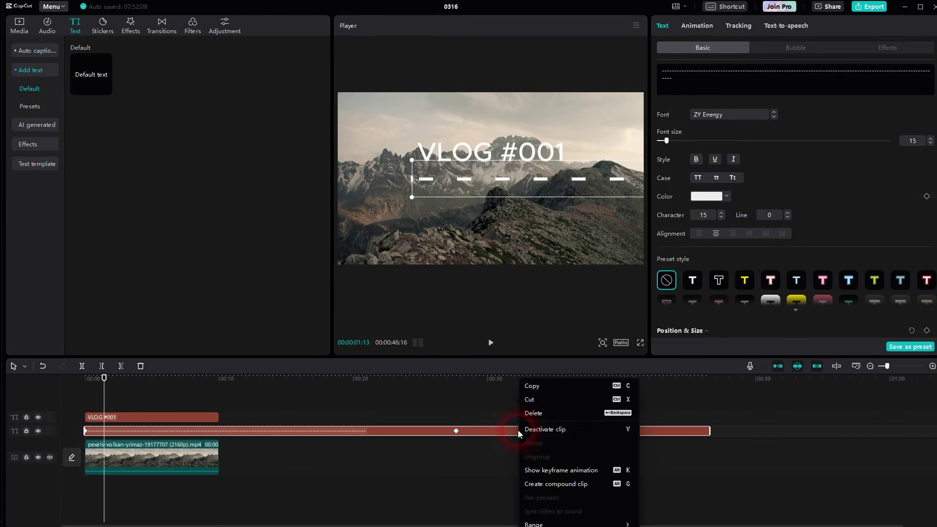
pyautogui.click(567, 483)
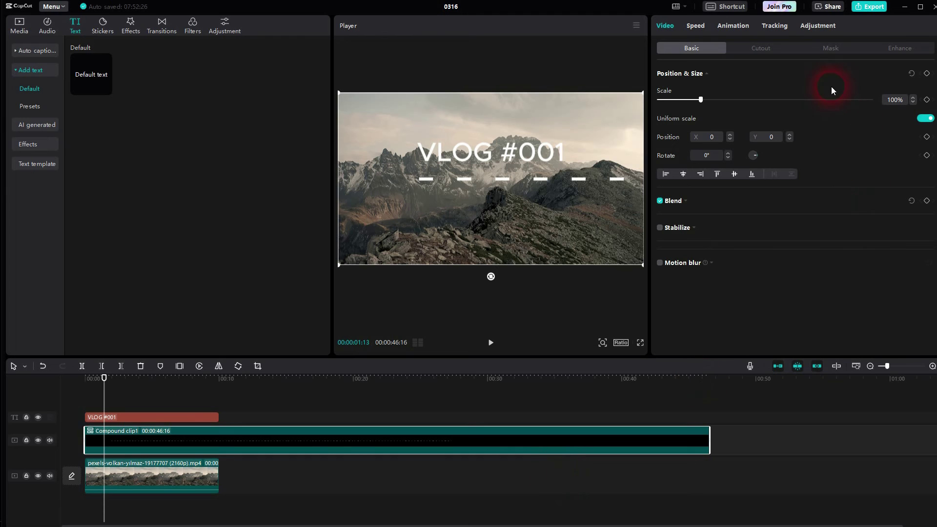
pyautogui.click(830, 47)
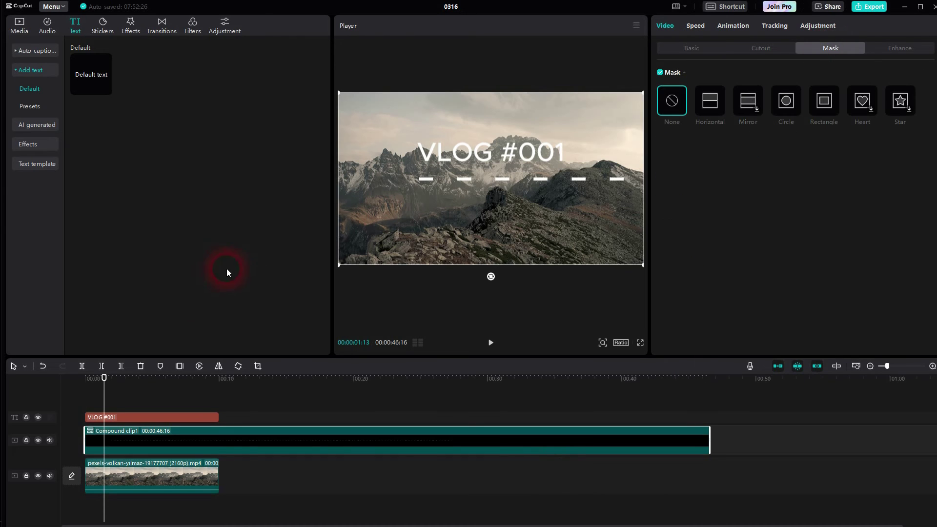
# Scrub to where the dashed line appears and nudge the VLOG #001 title slightly lower.
pyautogui.click(101, 394)
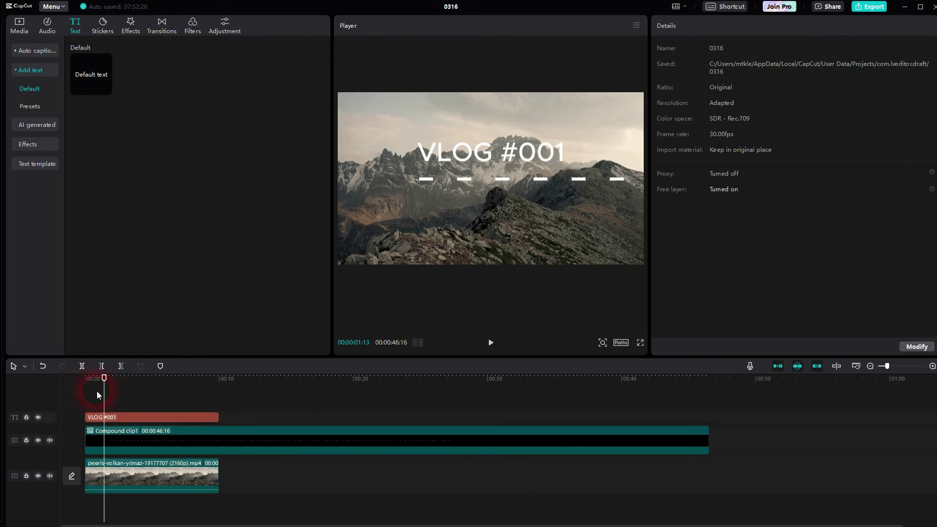
pyautogui.click(89, 401)
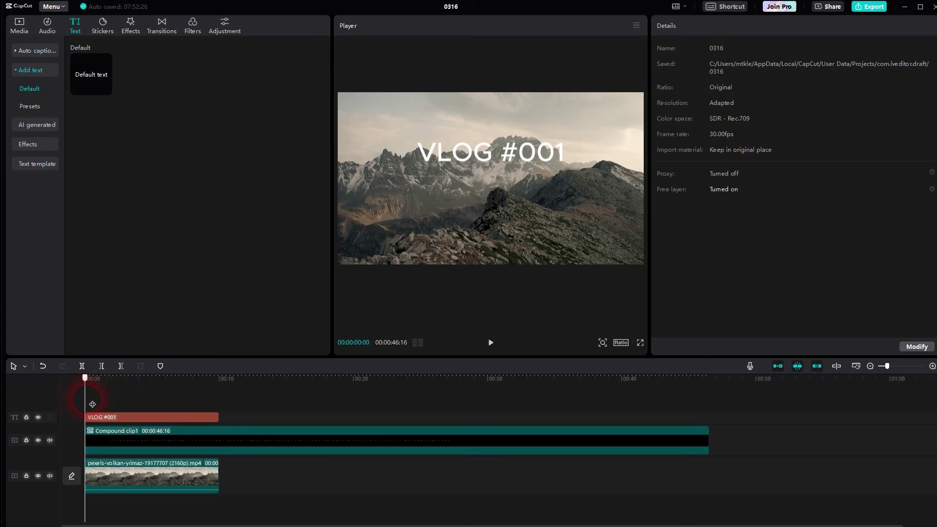
pyautogui.moveTo(92, 404); pyautogui.dragTo(109, 407)
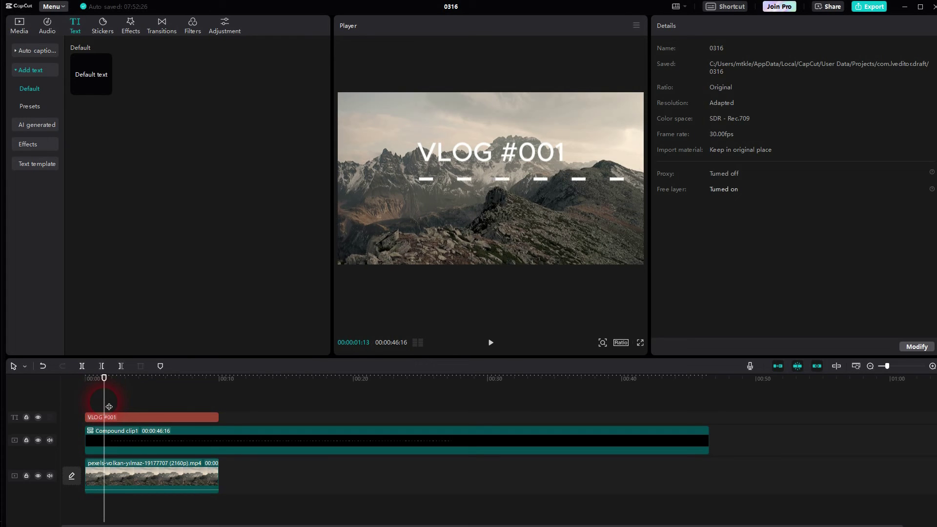
pyautogui.click(134, 419)
pyautogui.moveTo(464, 161); pyautogui.dragTo(461, 166)
# Apply a rectangle mask to the dashed-line compound clip, after first trying a horizontal mask.
pyautogui.click(216, 385)
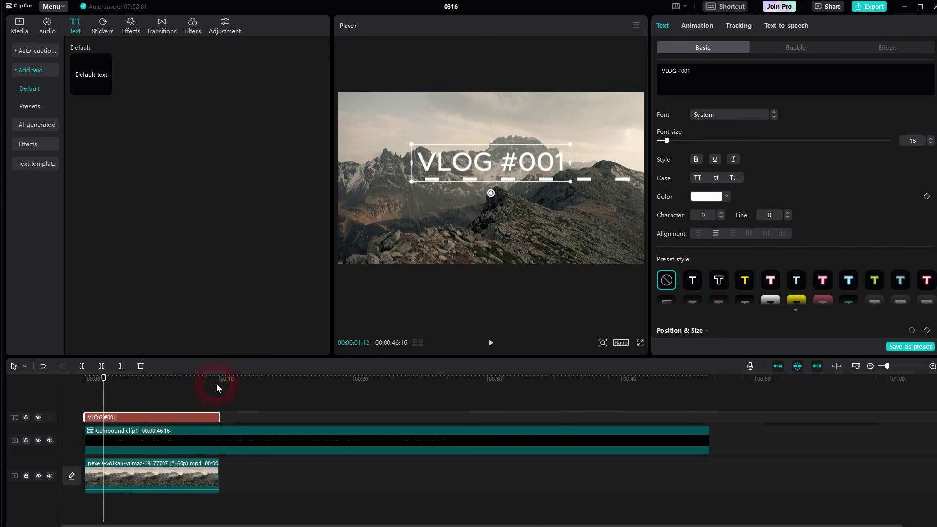
pyautogui.click(184, 413)
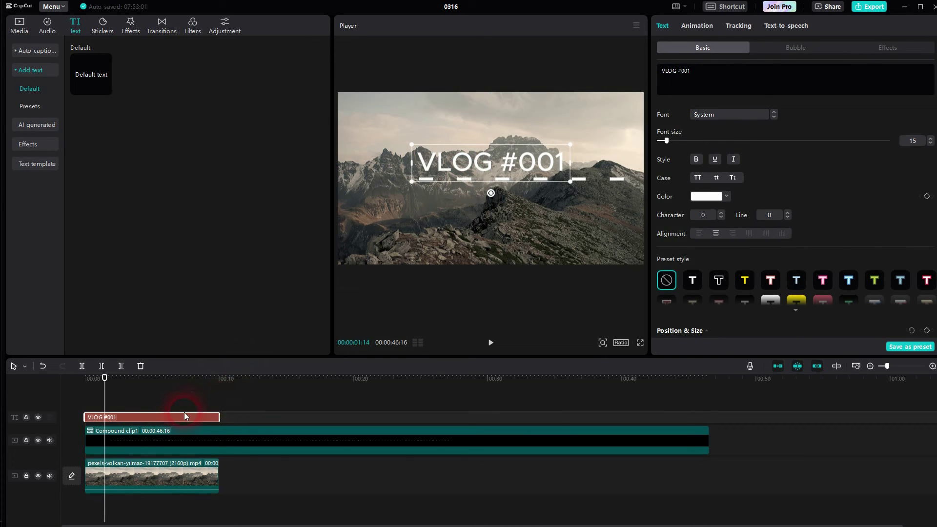
pyautogui.click(168, 439)
pyautogui.click(835, 256)
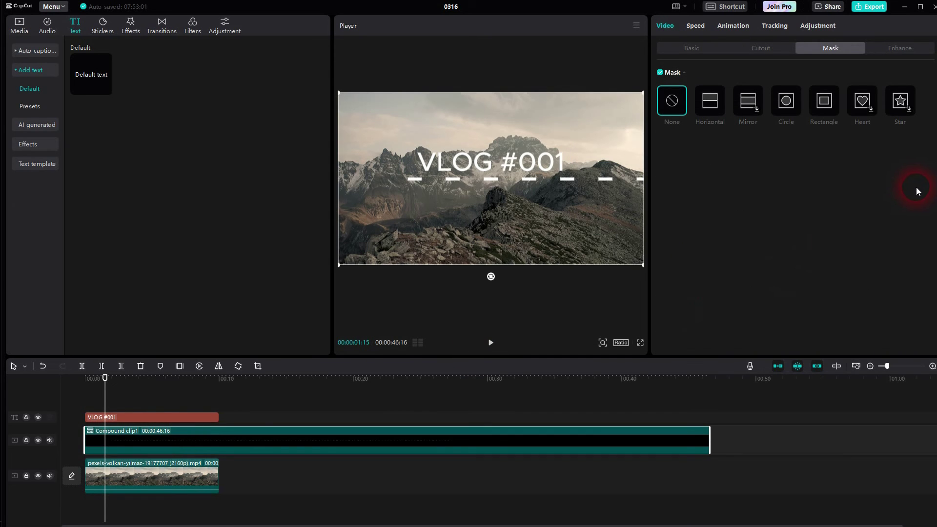
pyautogui.click(710, 100)
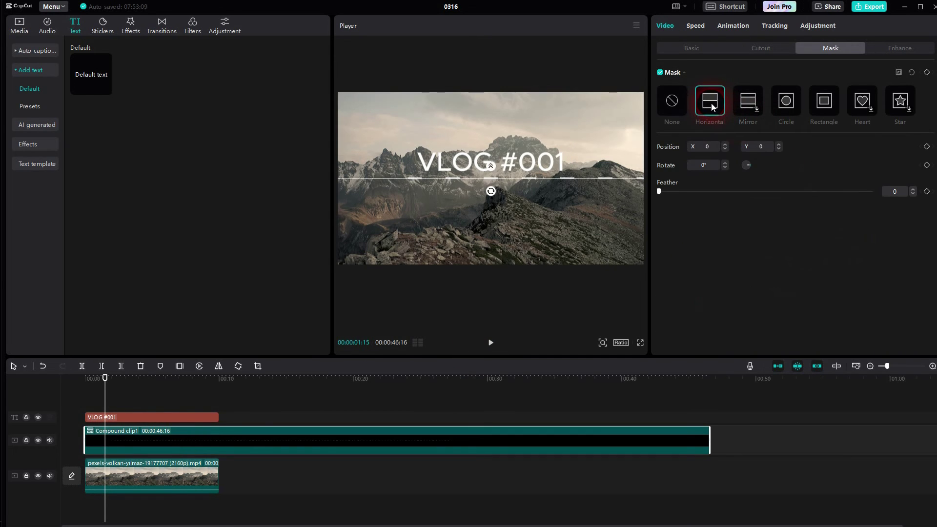
pyautogui.click(828, 107)
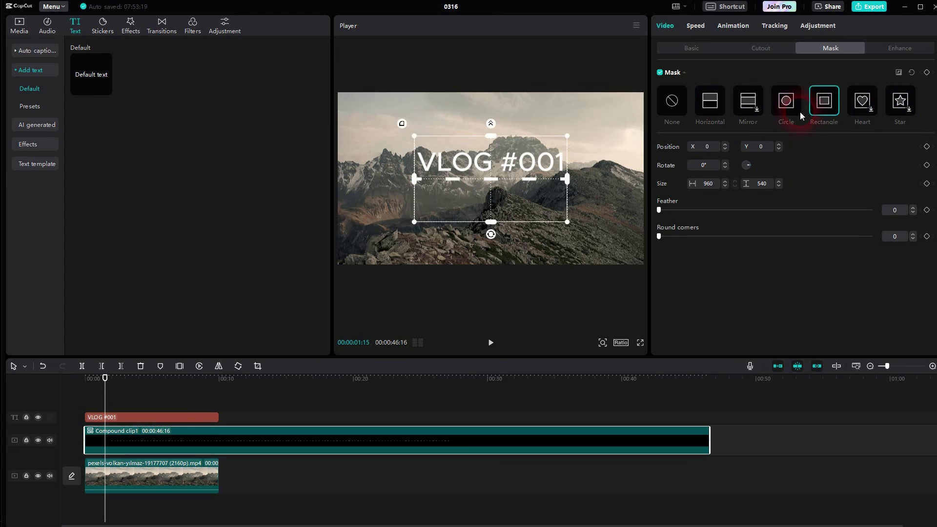
# Resize the mask into a thin, wide 960 × 185 band around the line beneath the title.
pyautogui.moveTo(495, 134); pyautogui.dragTo(490, 151)
pyautogui.click(492, 219)
pyautogui.moveTo(492, 219); pyautogui.dragTo(493, 169)
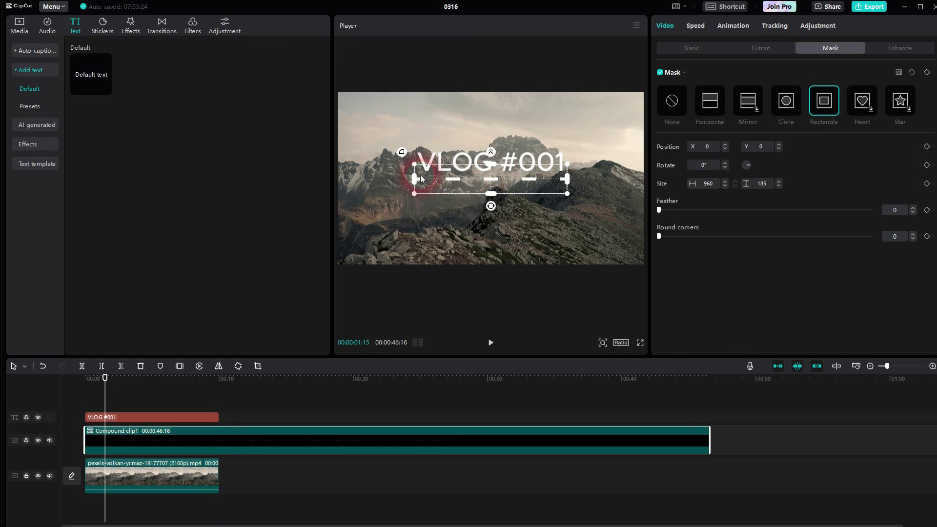
pyautogui.moveTo(413, 178)
pyautogui.mouseDown()
pyautogui.moveTo(346, 188)
pyautogui.moveTo(413, 192)
pyautogui.mouseUp()
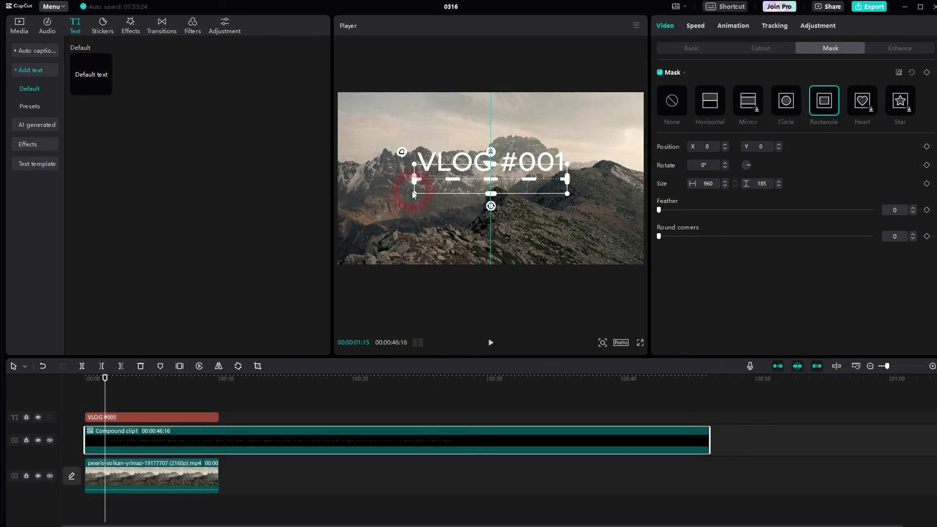
pyautogui.click(172, 476)
pyautogui.moveTo(104, 379); pyautogui.dragTo(46, 403)
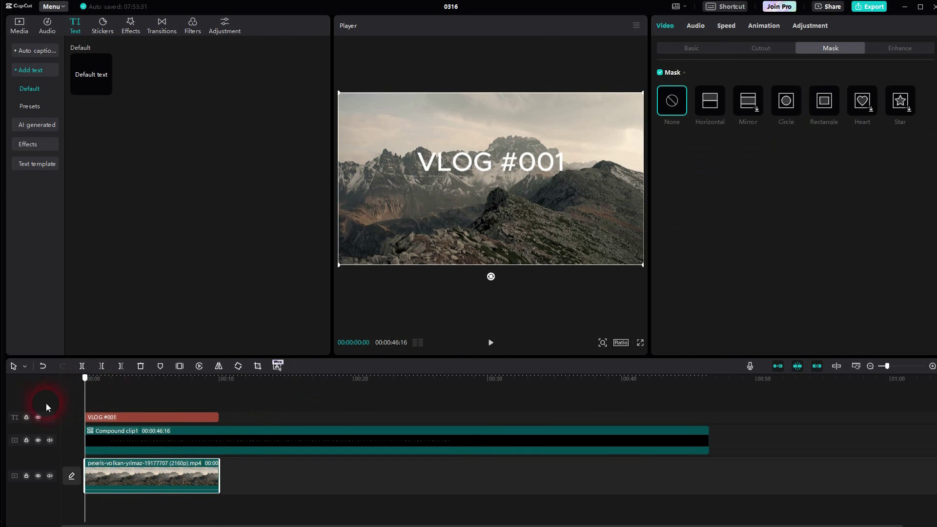
pyautogui.click(491, 342)
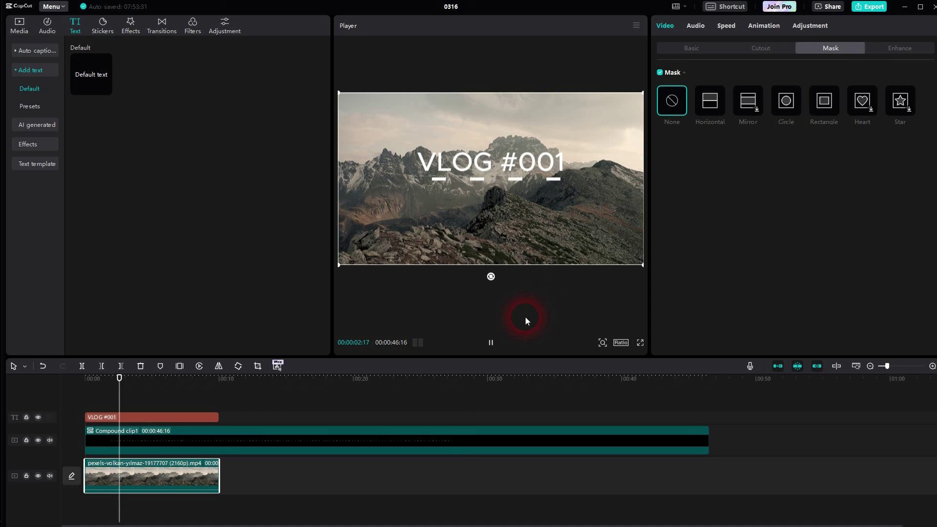
pyautogui.click(491, 343)
pyautogui.click(412, 434)
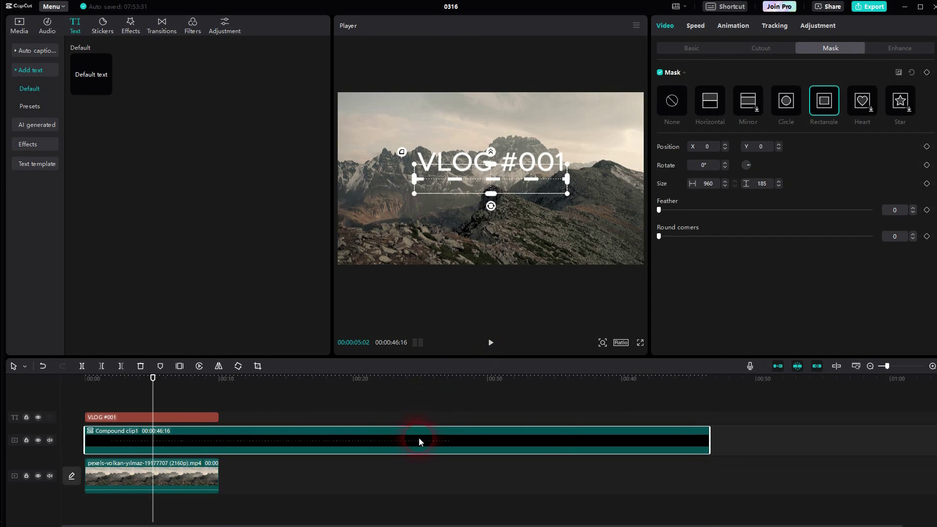
pyautogui.scroll(-2, 541, 429)
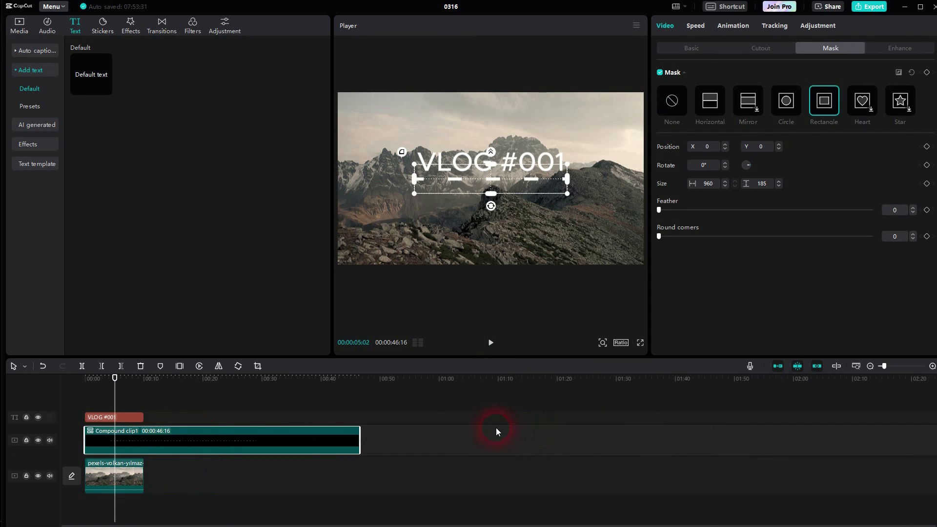
pyautogui.moveTo(312, 437); pyautogui.dragTo(693, 420)
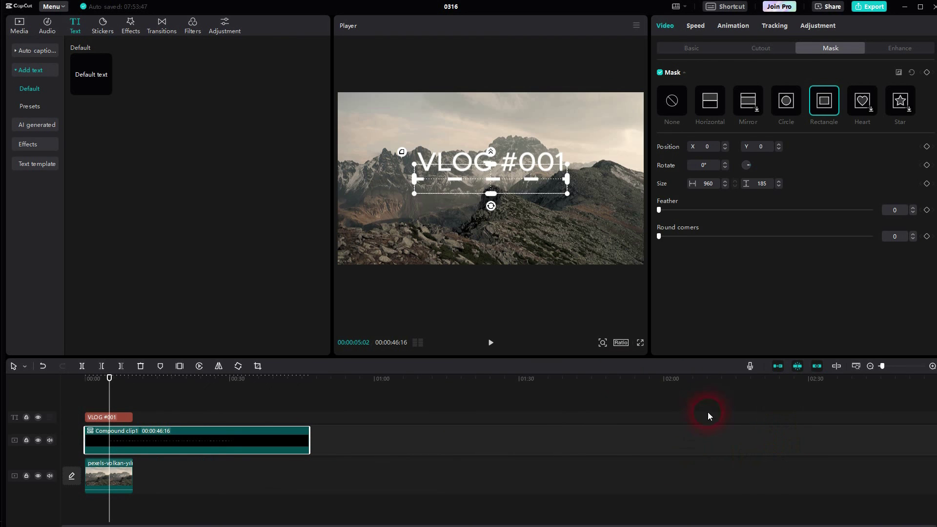
# Change the compound clip's duration from 46.6s to 100 seconds, slowing it to 0.5x speed.
pyautogui.click(697, 26)
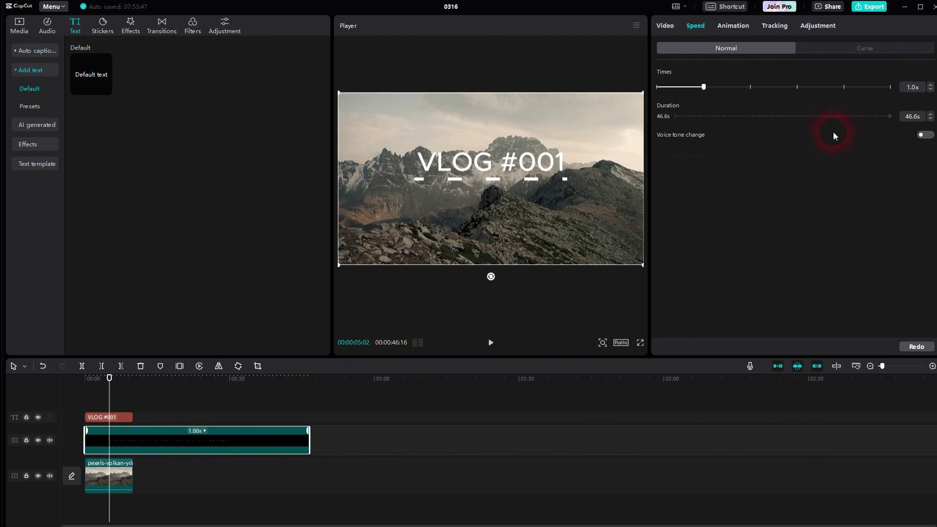
pyautogui.click(909, 122)
pyautogui.write('100s')
pyautogui.press('Return')
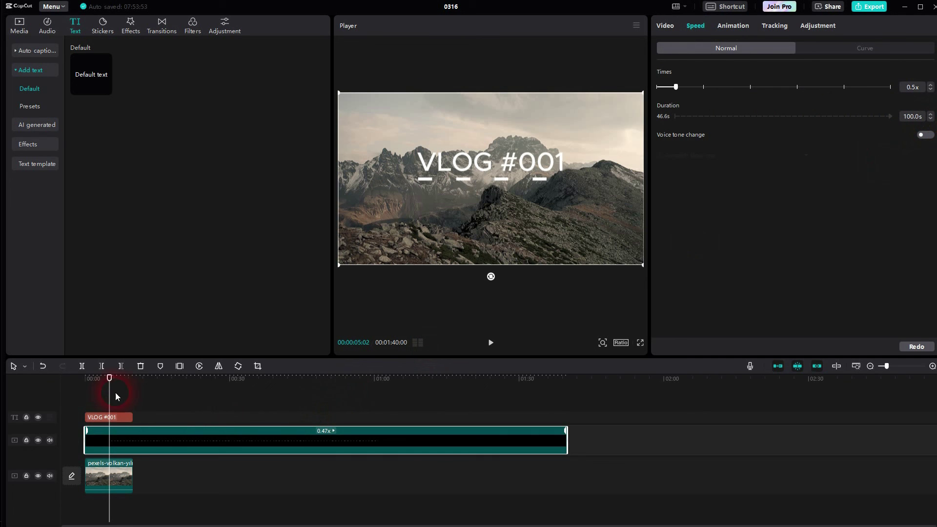
# Rewind to the start and play back the slowed dashed line to preview it.
pyautogui.moveTo(117, 397); pyautogui.dragTo(86, 385)
pyautogui.click(491, 342)
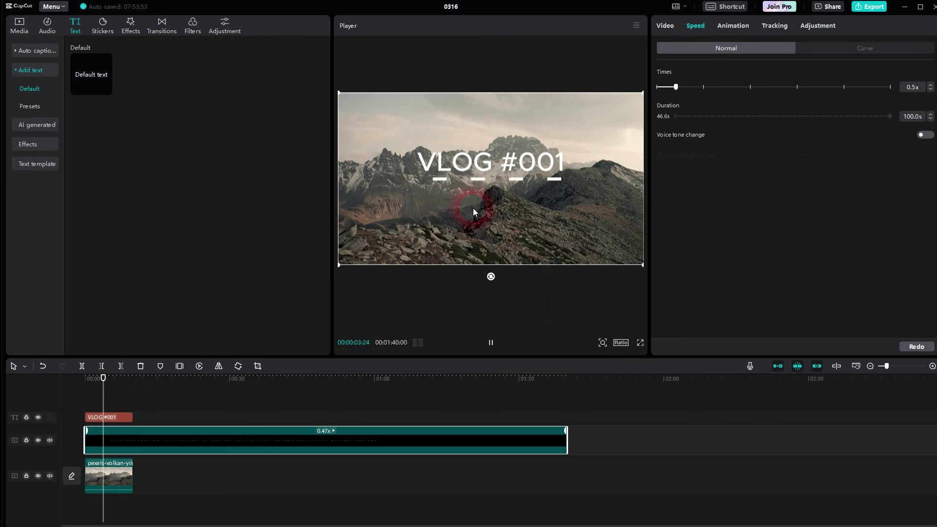
pyautogui.click(500, 343)
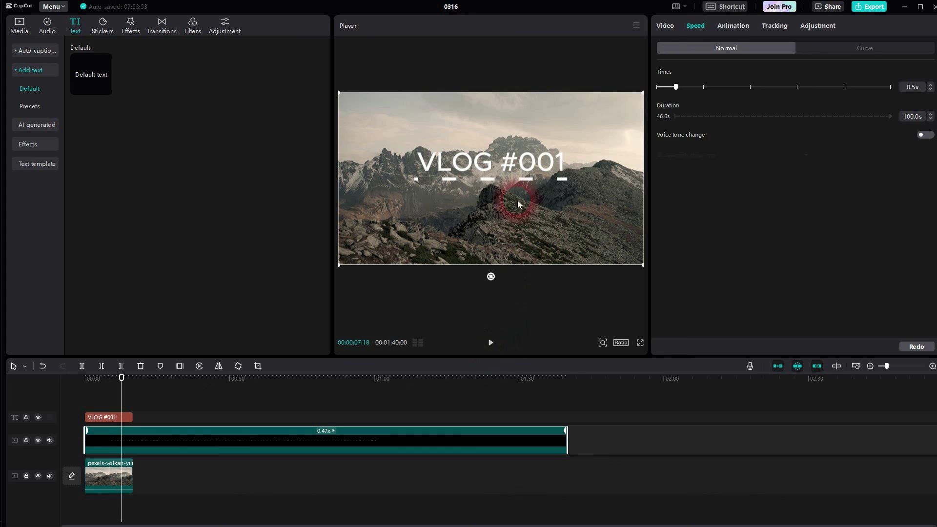